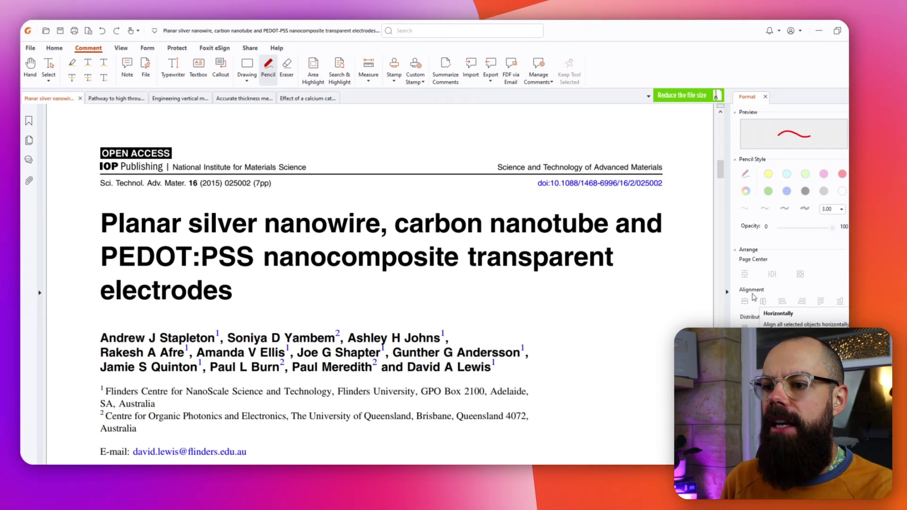
Scroll down through the first silver-nanowire paper.
{"action": "scroll", "coordinate": [410, 313], "scroll_direction": "down", "scroll_amount": 5}
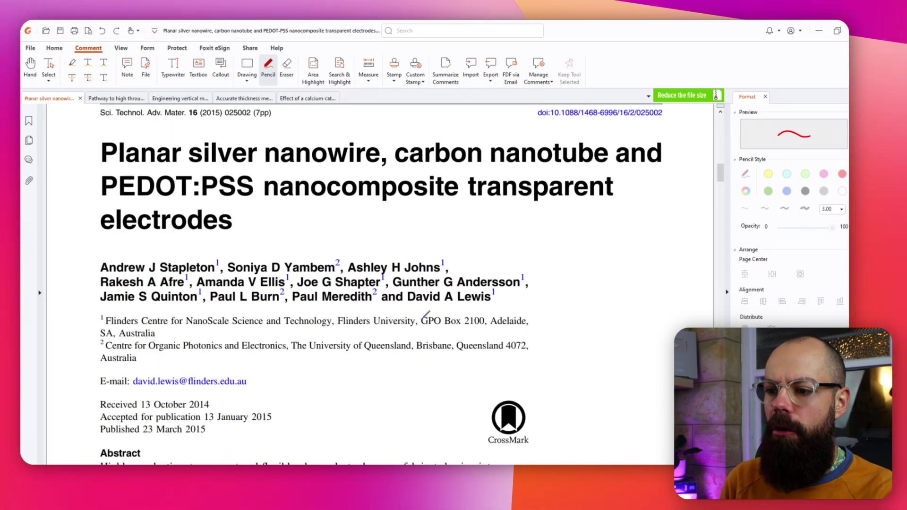
{"action": "scroll", "coordinate": [412, 310], "scroll_direction": "down", "scroll_amount": 1}
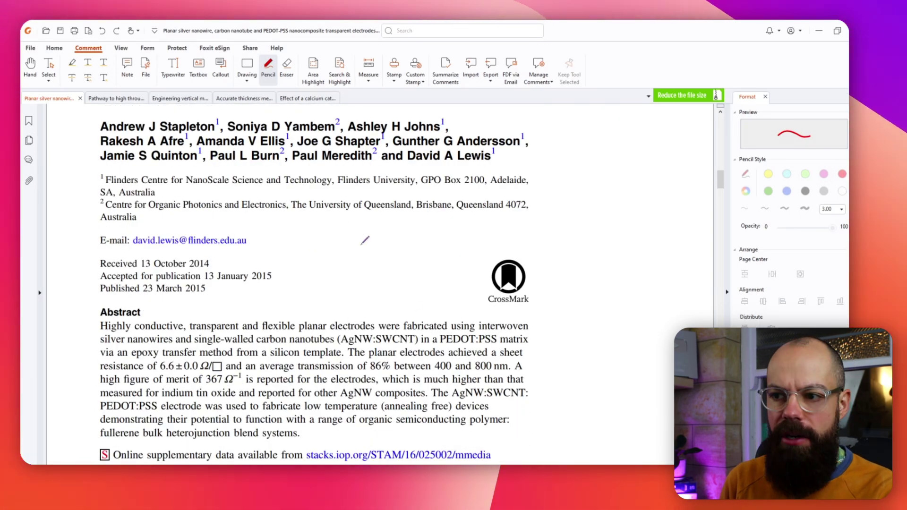
{"action": "scroll", "coordinate": [364, 268], "scroll_direction": "down", "scroll_amount": 3}
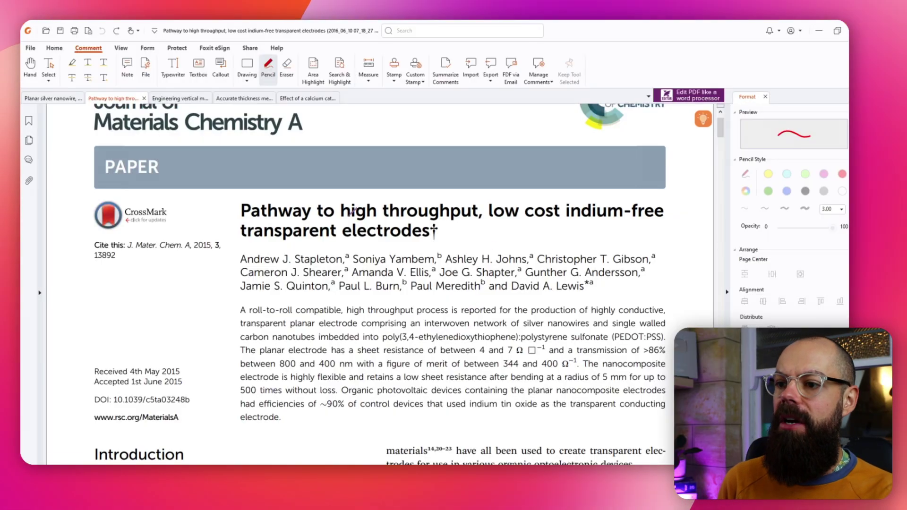
Draw a red pencil bracket in the margin beside the abstract's closing sentences.
{"action": "scroll", "coordinate": [390, 233], "scroll_direction": "down", "scroll_amount": 3}
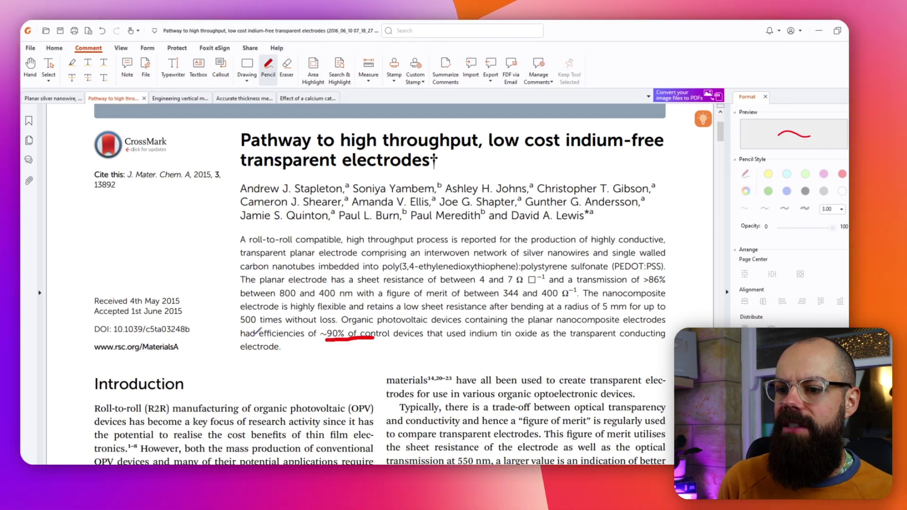
{"action": "left_click_drag", "start_coordinate": [231, 299], "coordinate": [235, 348]}
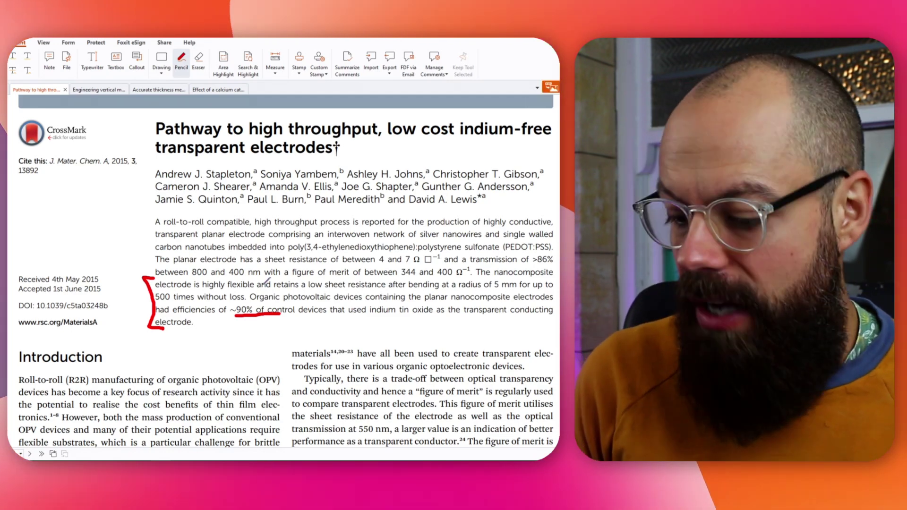
Draw a red circled mark below the word 'control' under the 90% figure.
{"action": "scroll", "coordinate": [267, 282], "scroll_direction": "down", "scroll_amount": 3}
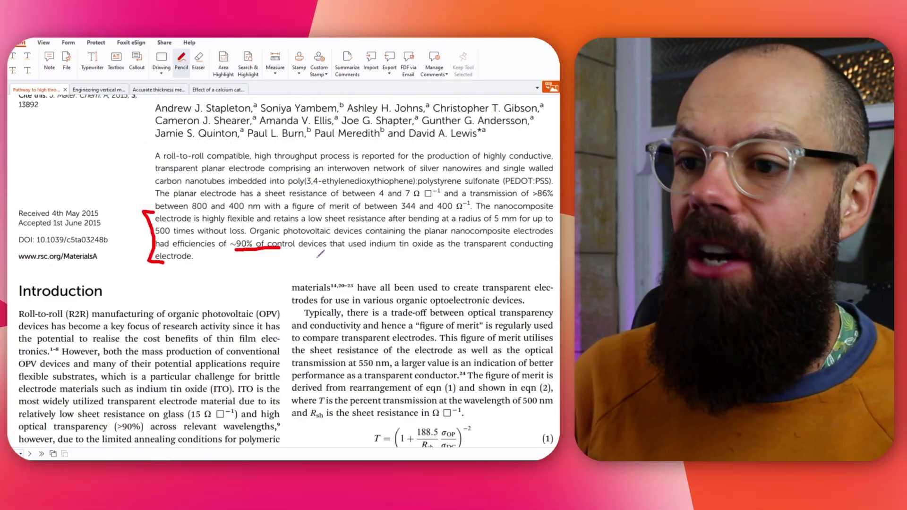
{"action": "scroll", "coordinate": [326, 241], "scroll_direction": "up", "scroll_amount": 2}
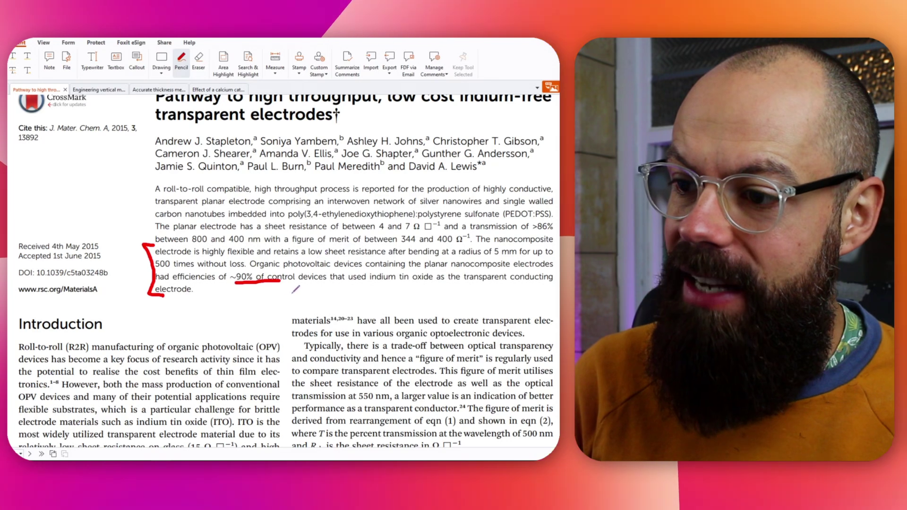
{"action": "left_click_drag", "start_coordinate": [286, 290], "coordinate": [295, 302]}
Scroll to Fig. 1 and draw a red mark at its top right.
{"action": "scroll", "coordinate": [310, 321], "scroll_direction": "down", "scroll_amount": 6}
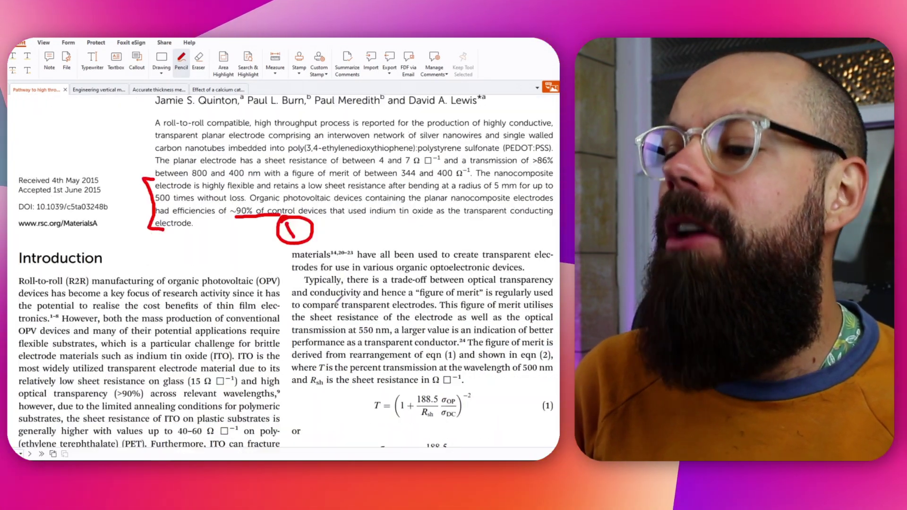
{"action": "scroll", "coordinate": [399, 294], "scroll_direction": "down", "scroll_amount": 5}
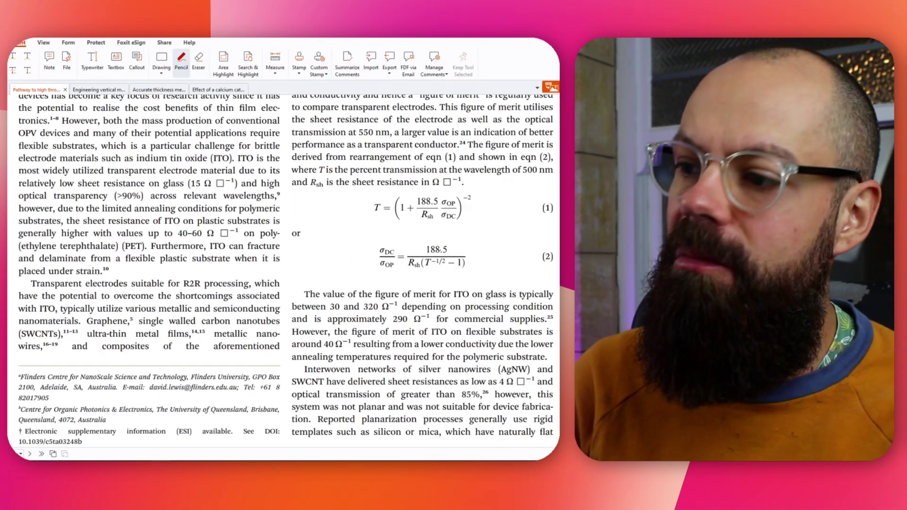
{"action": "scroll", "coordinate": [443, 228], "scroll_direction": "down", "scroll_amount": 15}
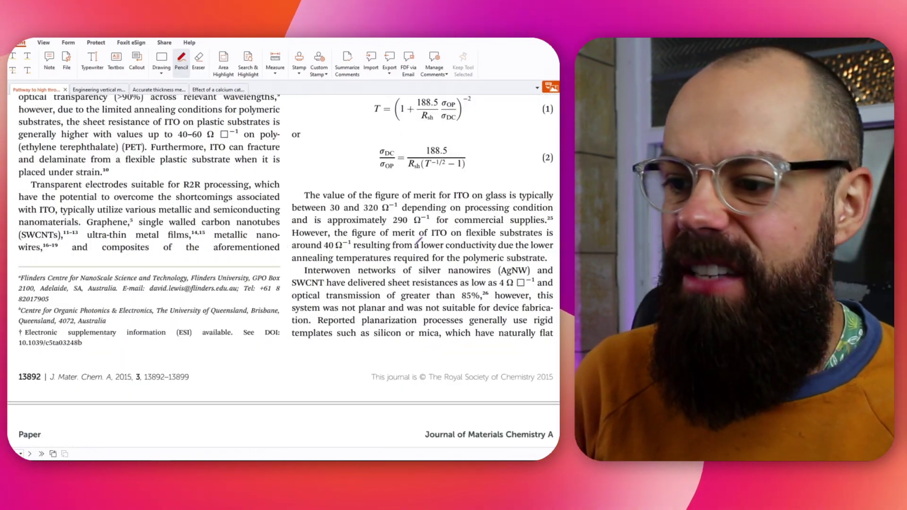
{"action": "scroll", "coordinate": [414, 250], "scroll_direction": "up", "scroll_amount": 3}
{"action": "scroll", "coordinate": [413, 251], "scroll_direction": "down", "scroll_amount": 20}
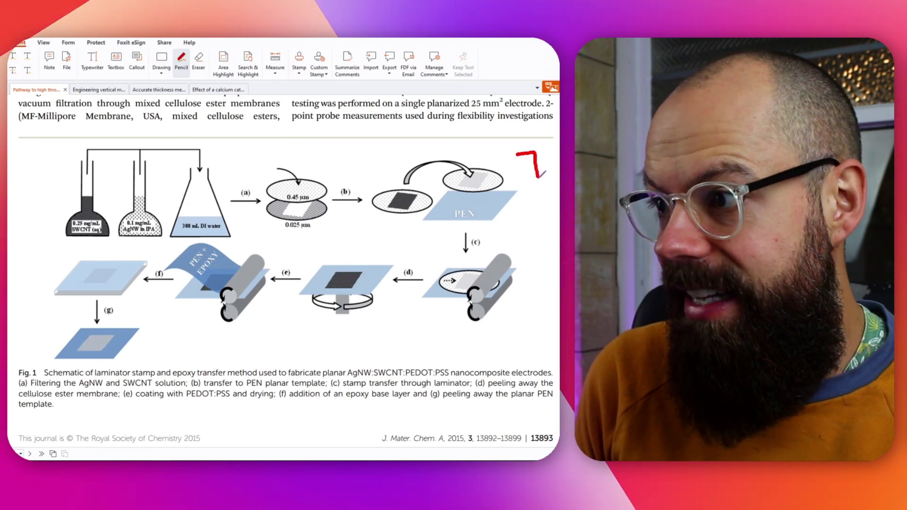
{"action": "left_click_drag", "start_coordinate": [531, 342], "coordinate": [510, 346]}
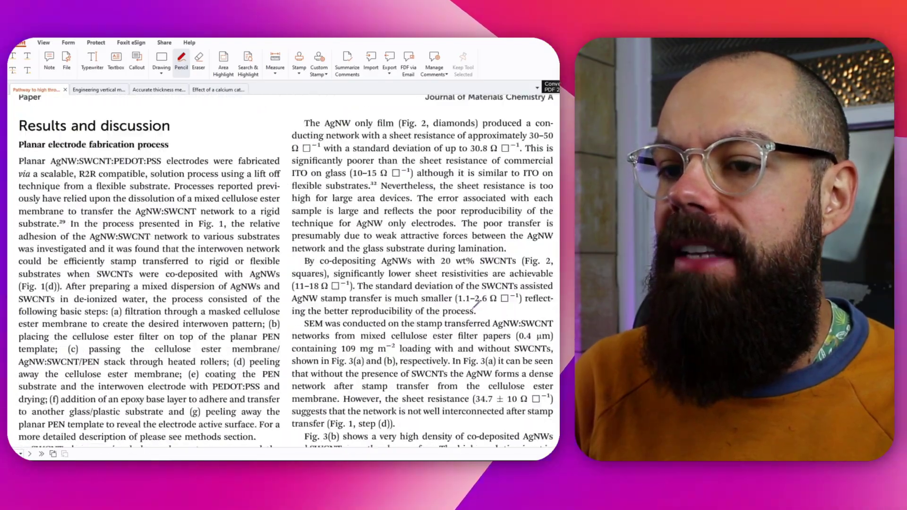
{"action": "scroll", "coordinate": [476, 304], "scroll_direction": "down", "scroll_amount": 10}
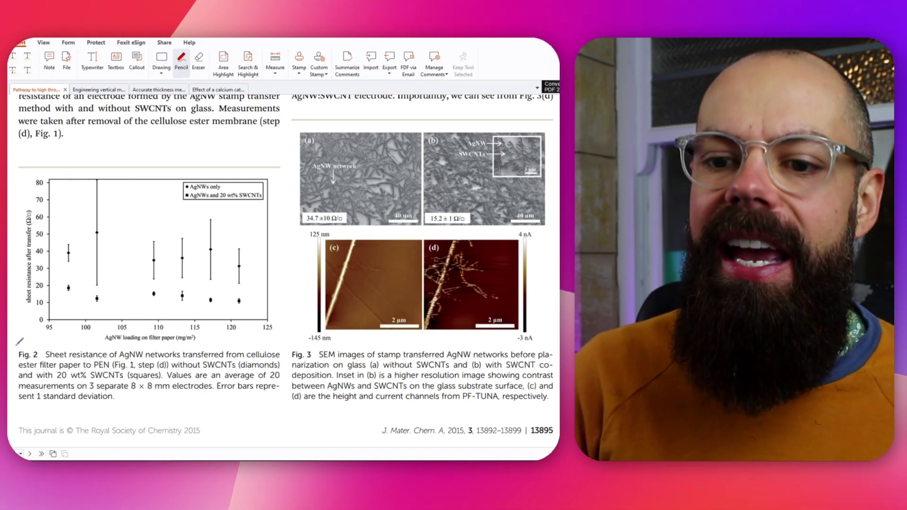
Draw, then redraw, a red pencil bracket down the left margin of the Fig. 2 caption.
{"action": "mouse_move", "coordinate": [23, 344]}
{"action": "left_mouse_down"}
{"action": "mouse_move", "coordinate": [18, 385]}
{"action": "mouse_move", "coordinate": [41, 399]}
{"action": "left_mouse_up"}
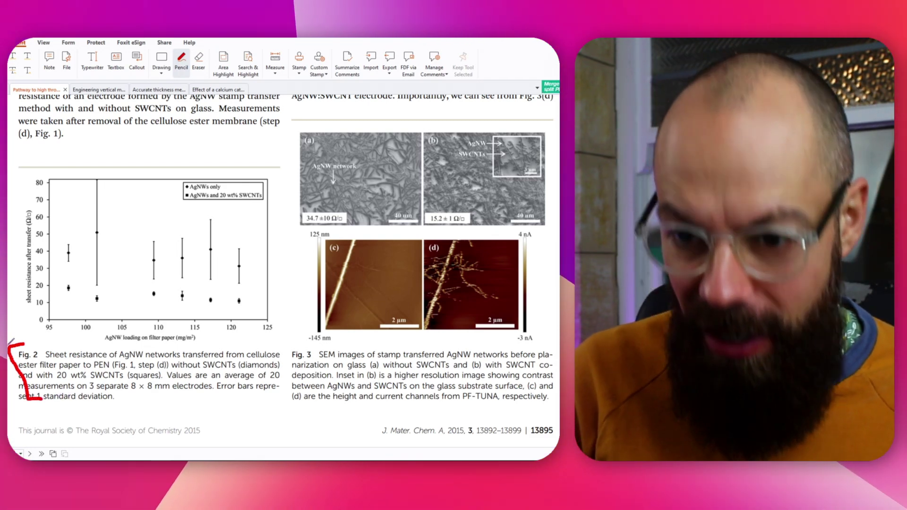
{"action": "left_click_drag", "start_coordinate": [29, 344], "coordinate": [7, 356]}
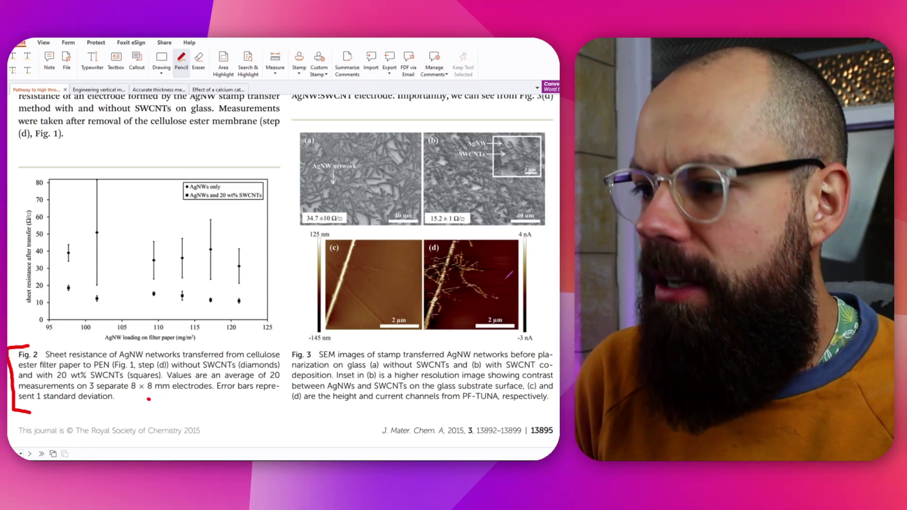
{"action": "scroll", "coordinate": [287, 264], "scroll_direction": "down", "scroll_amount": 10}
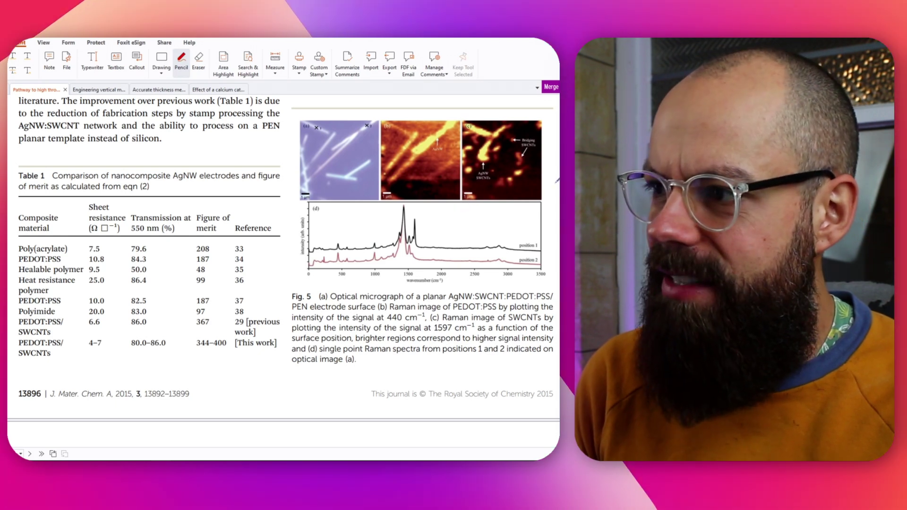
Scroll back and forth around Fig. 5's Raman images and spectra on page 13896.
{"action": "scroll", "coordinate": [246, 297], "scroll_direction": "down", "scroll_amount": 6}
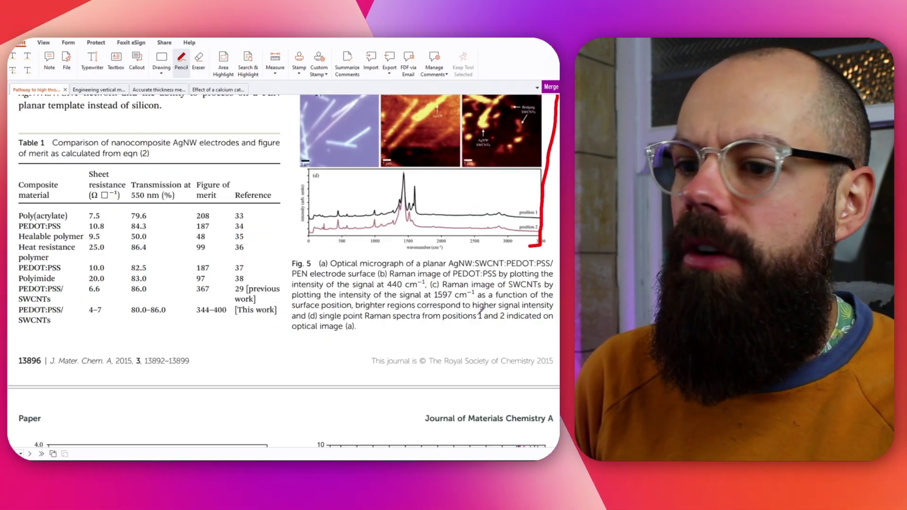
{"action": "scroll", "coordinate": [247, 297], "scroll_direction": "down", "scroll_amount": 5}
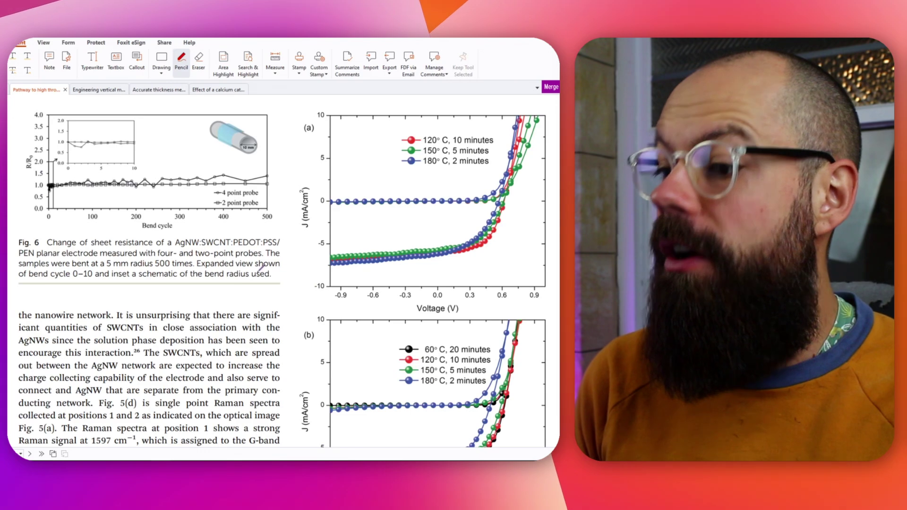
{"action": "scroll", "coordinate": [381, 262], "scroll_direction": "down", "scroll_amount": 3}
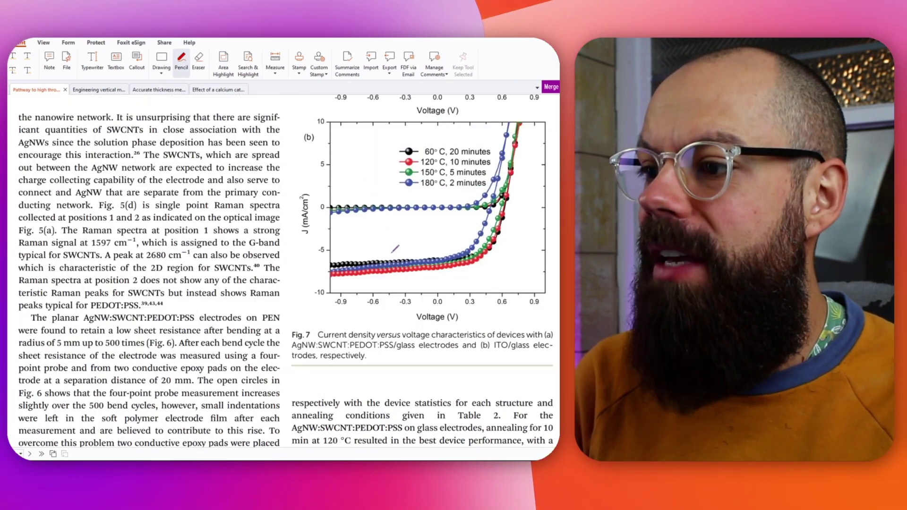
{"action": "scroll", "coordinate": [414, 230], "scroll_direction": "up", "scroll_amount": 5}
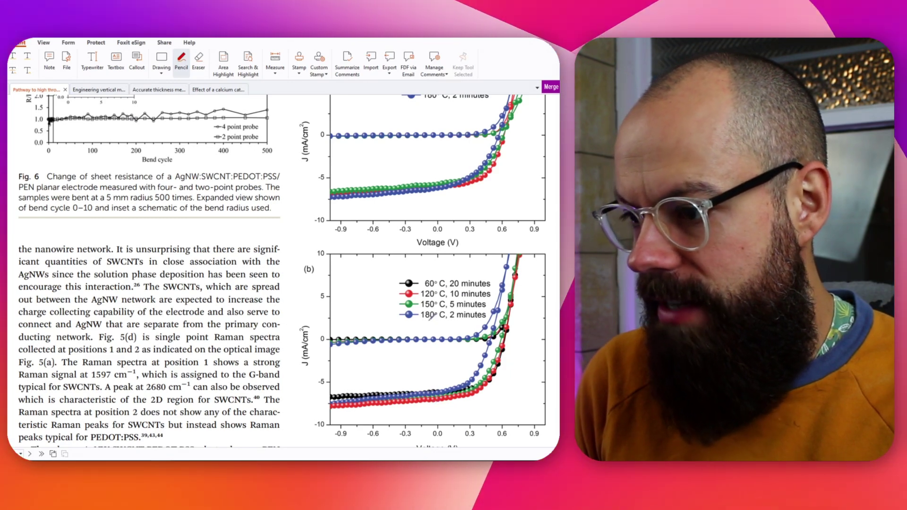
{"action": "scroll", "coordinate": [434, 259], "scroll_direction": "up", "scroll_amount": 1}
{"action": "scroll", "coordinate": [425, 262], "scroll_direction": "down", "scroll_amount": 10}
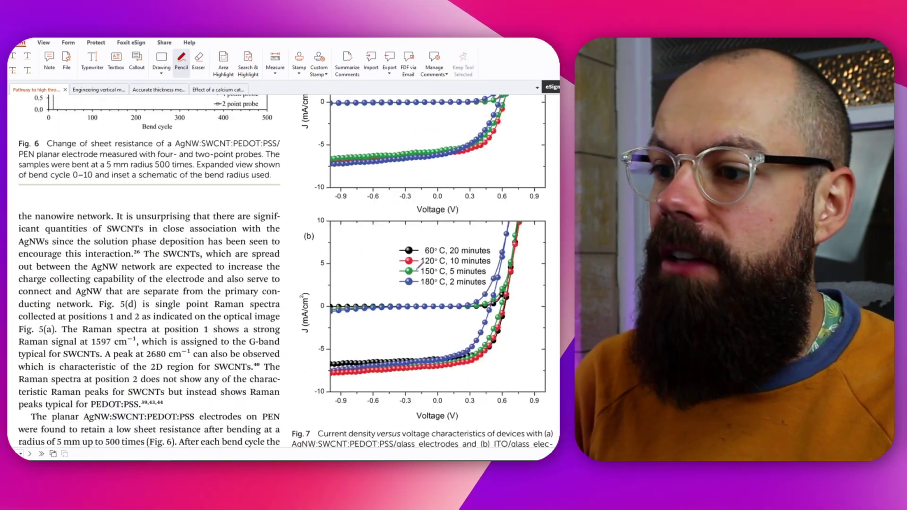
{"action": "scroll", "coordinate": [413, 269], "scroll_direction": "down", "scroll_amount": 10}
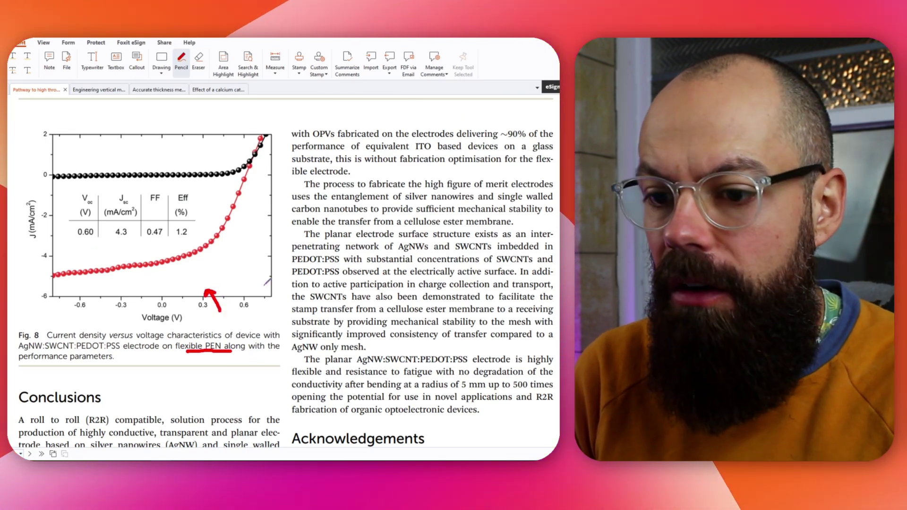
{"action": "scroll", "coordinate": [267, 281], "scroll_direction": "down", "scroll_amount": 5}
{"action": "scroll", "coordinate": [260, 286], "scroll_direction": "up", "scroll_amount": 3}
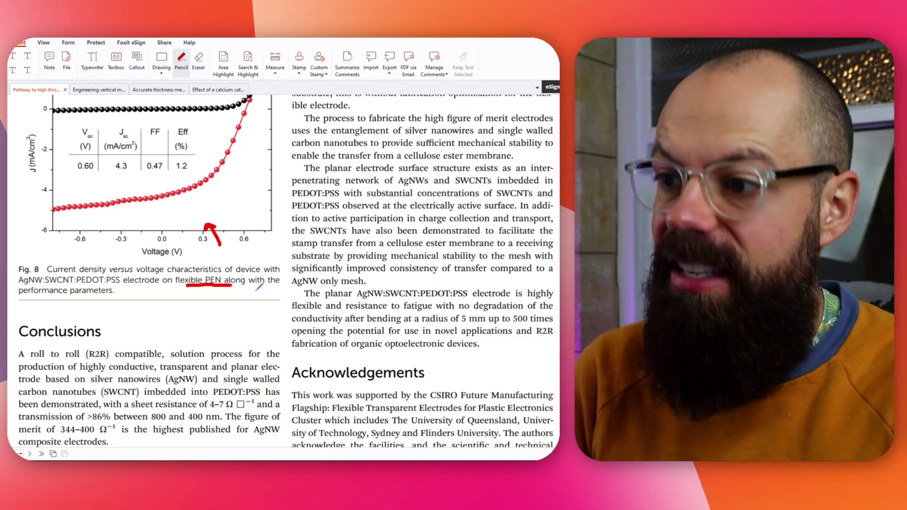
{"action": "scroll", "coordinate": [260, 285], "scroll_direction": "up", "scroll_amount": 15}
{"action": "scroll", "coordinate": [253, 289], "scroll_direction": "up", "scroll_amount": 5}
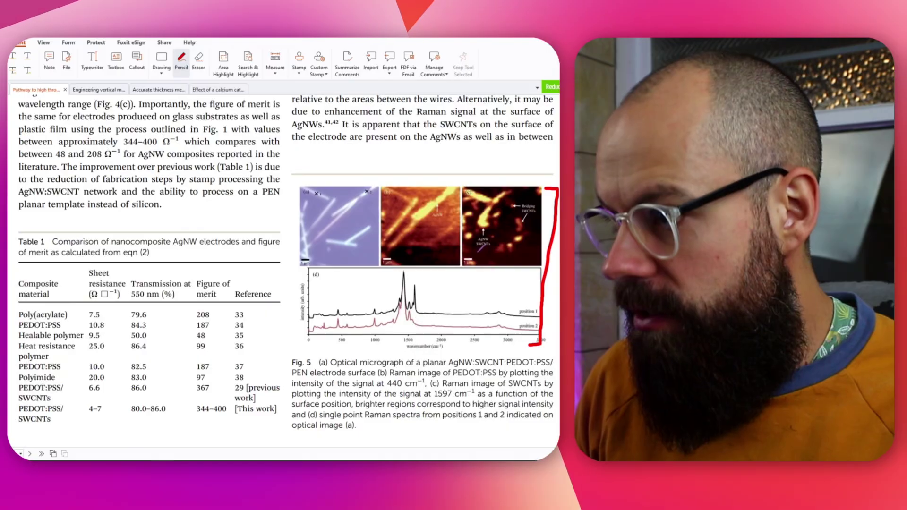
Underline 'Raman signal' in red in the enhanced PEDOT:PSS signal paragraph.
{"action": "scroll", "coordinate": [469, 244], "scroll_direction": "up", "scroll_amount": 5}
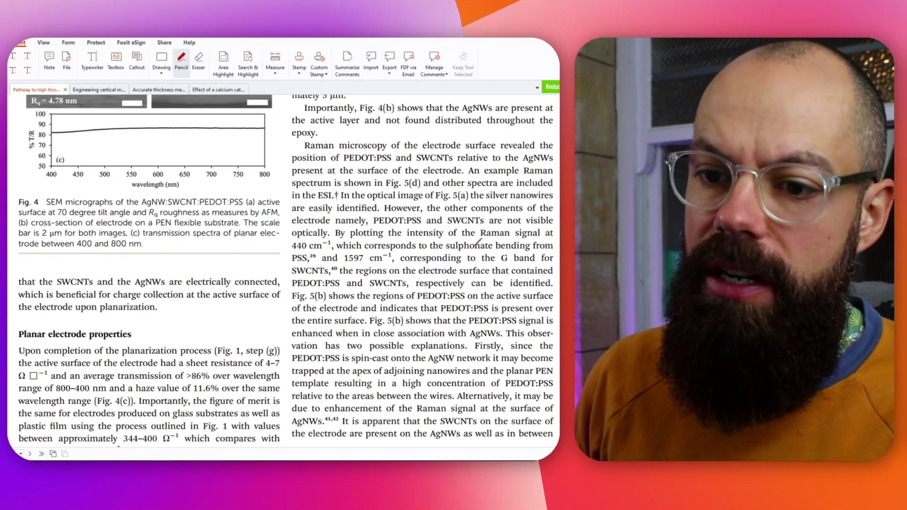
{"action": "scroll", "coordinate": [470, 244], "scroll_direction": "up", "scroll_amount": 5}
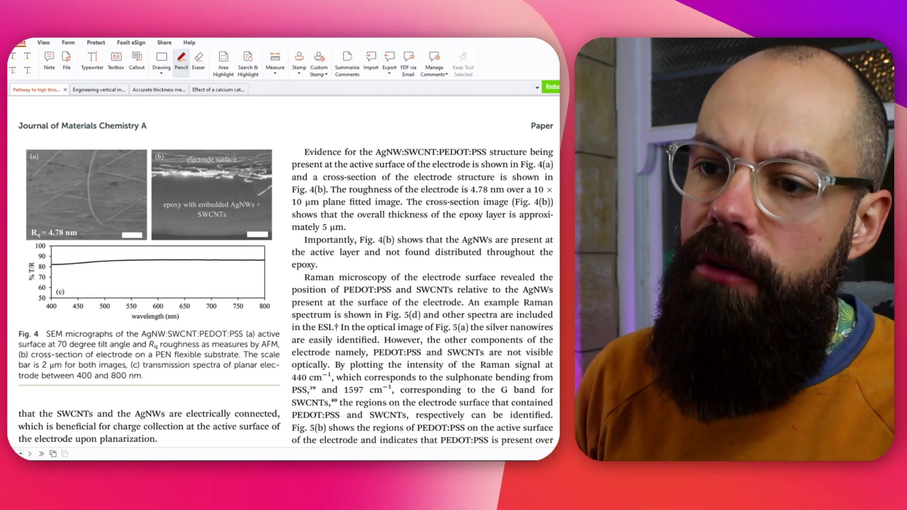
{"action": "scroll", "coordinate": [283, 272], "scroll_direction": "down", "scroll_amount": 15}
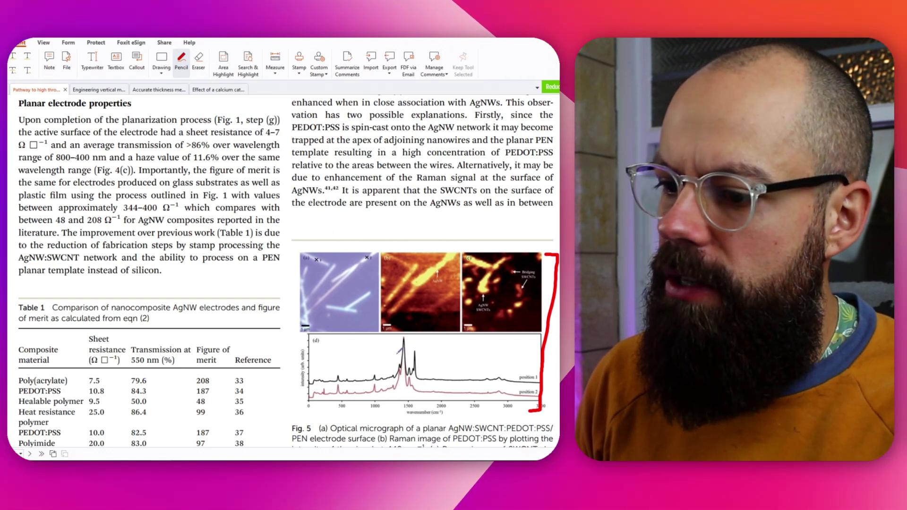
{"action": "scroll", "coordinate": [415, 329], "scroll_direction": "up", "scroll_amount": 5}
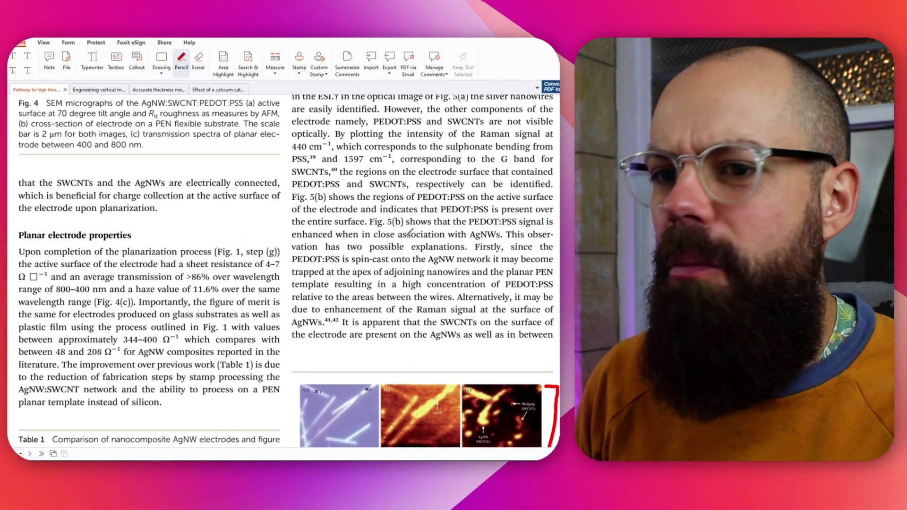
{"action": "scroll", "coordinate": [283, 272], "scroll_direction": "up", "scroll_amount": 3}
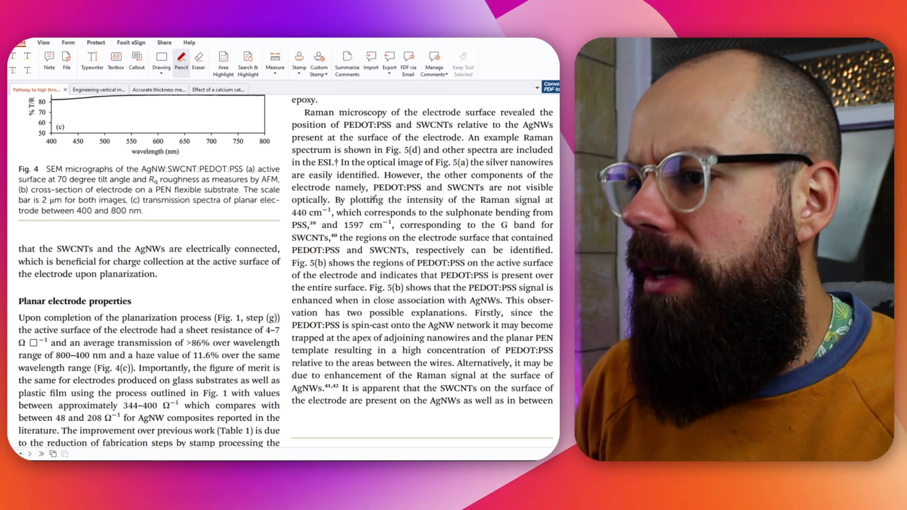
{"action": "scroll", "coordinate": [372, 200], "scroll_direction": "up", "scroll_amount": 6}
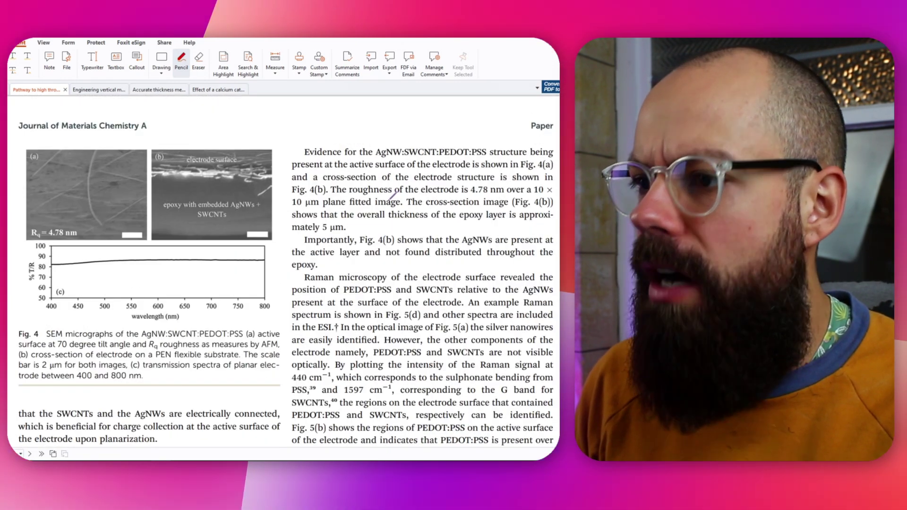
{"action": "scroll", "coordinate": [394, 191], "scroll_direction": "down", "scroll_amount": 11}
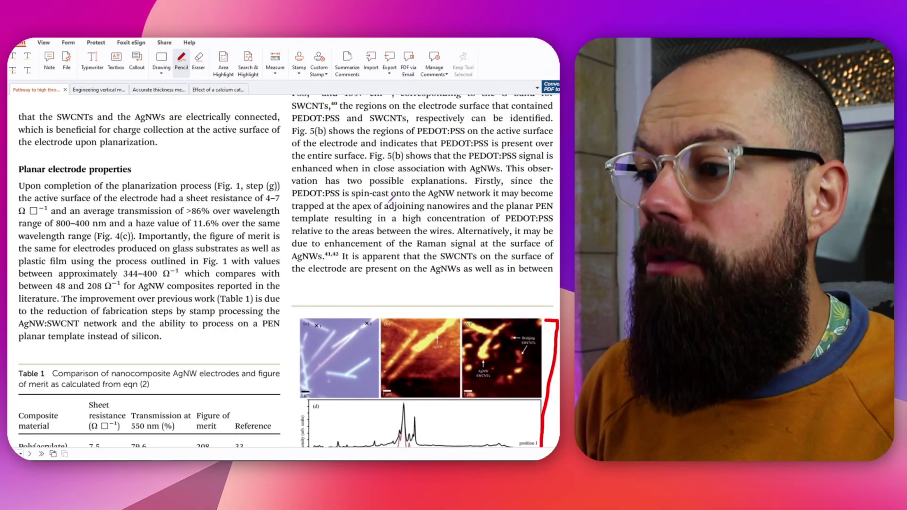
{"action": "left_click_drag", "start_coordinate": [418, 247], "coordinate": [475, 245]}
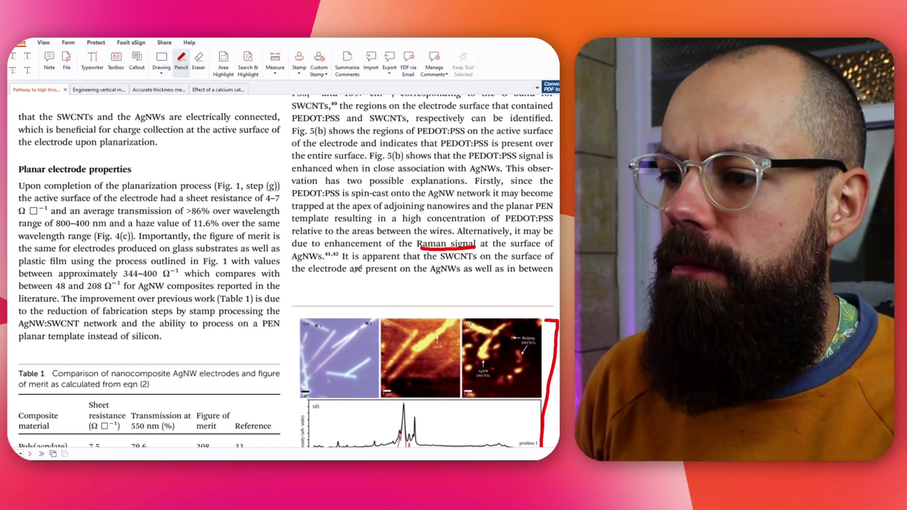
{"action": "scroll", "coordinate": [358, 268], "scroll_direction": "down", "scroll_amount": 5}
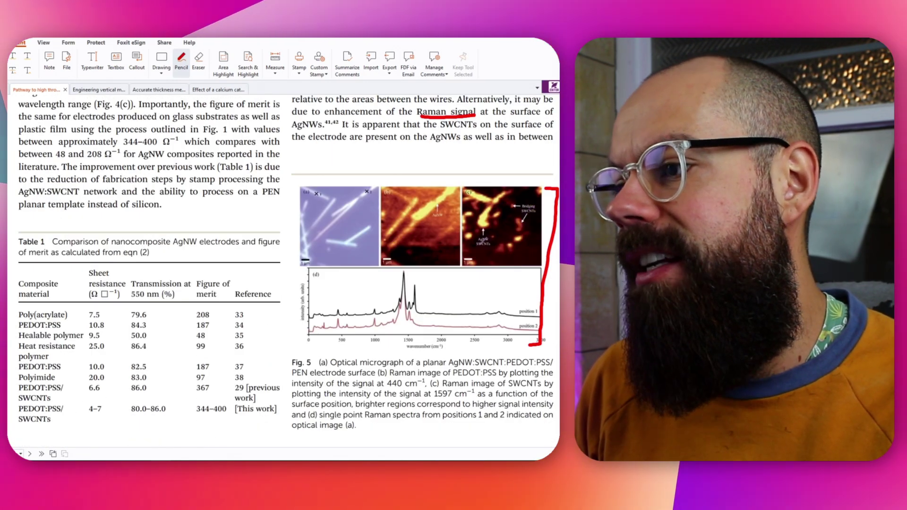
{"action": "scroll", "coordinate": [434, 274], "scroll_direction": "down", "scroll_amount": 11}
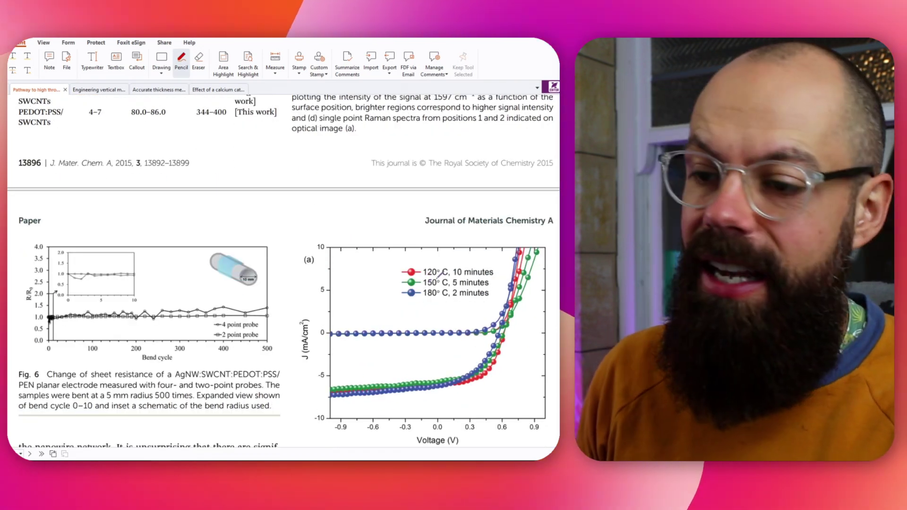
{"action": "scroll", "coordinate": [439, 273], "scroll_direction": "down", "scroll_amount": 4}
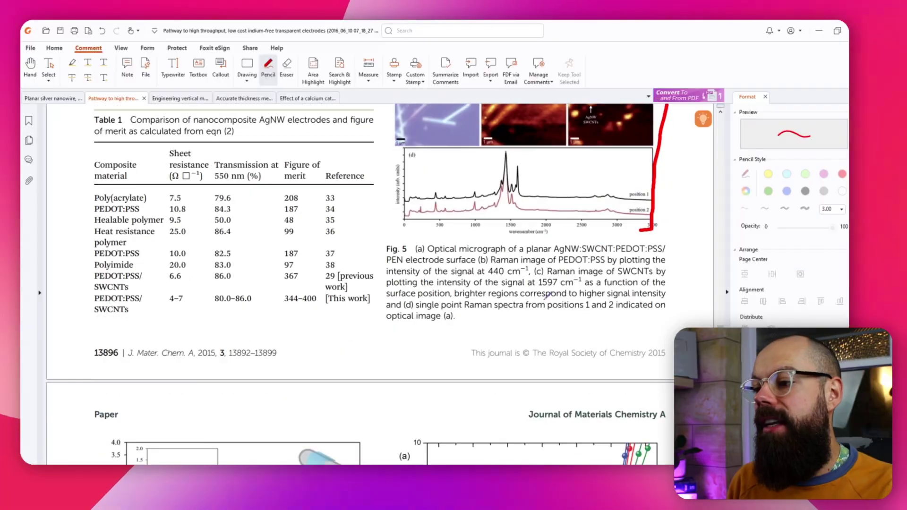
{"action": "scroll", "coordinate": [447, 337], "scroll_direction": "down", "scroll_amount": 15}
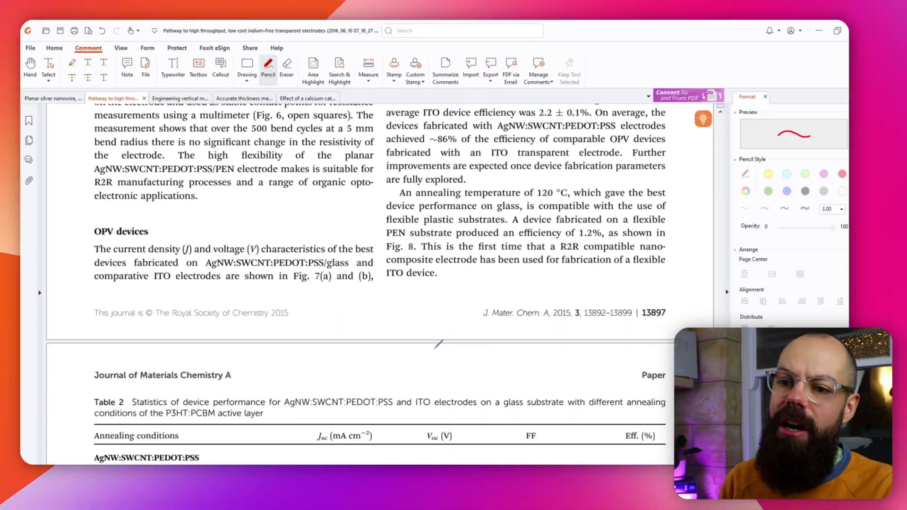
Underline 'novel applications' in red in the flexibility paragraph on page 13898.
{"action": "scroll", "coordinate": [446, 337], "scroll_direction": "down", "scroll_amount": 12}
{"action": "scroll", "coordinate": [460, 325], "scroll_direction": "down", "scroll_amount": 5}
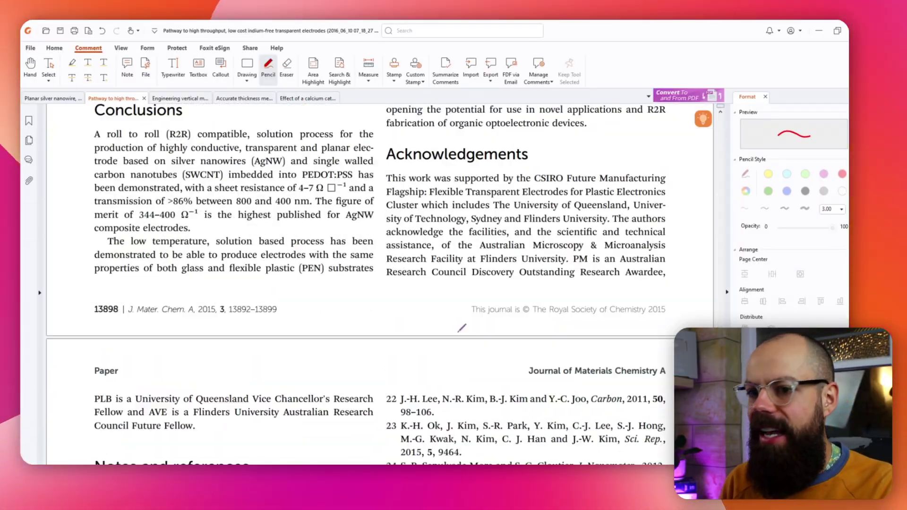
{"action": "scroll", "coordinate": [441, 327], "scroll_direction": "up", "scroll_amount": 2}
{"action": "scroll", "coordinate": [524, 213], "scroll_direction": "down", "scroll_amount": 3}
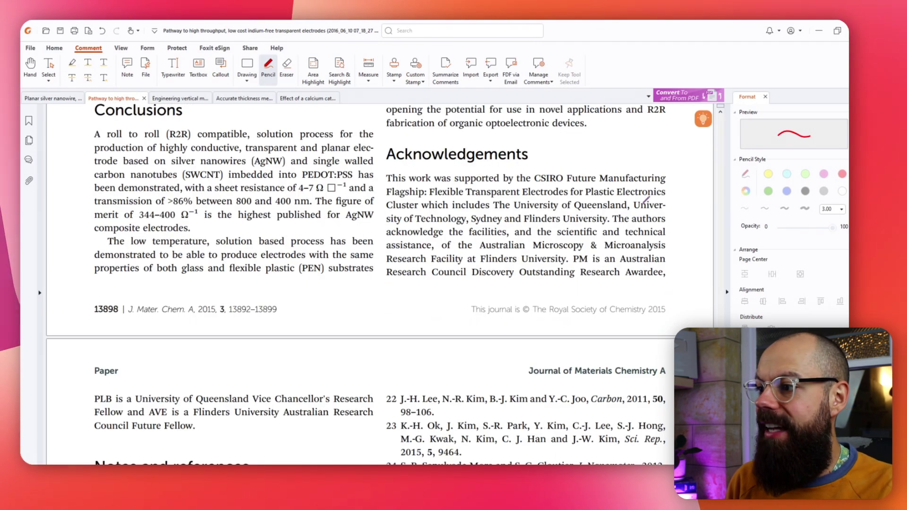
{"action": "scroll", "coordinate": [663, 222], "scroll_direction": "up", "scroll_amount": 6}
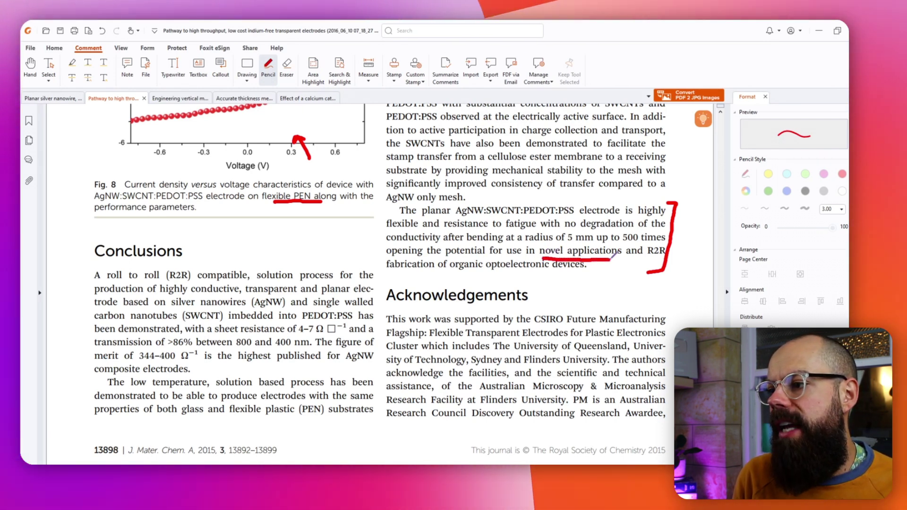
{"action": "left_click_drag", "start_coordinate": [611, 258], "coordinate": [613, 258]}
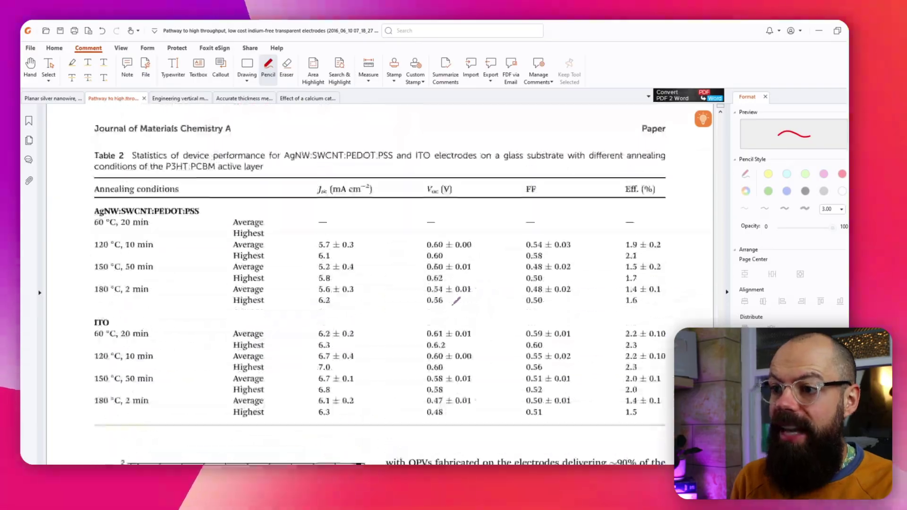
Return to the top and switch to the 'Accurate thickness me...' graphene paper tab.
{"action": "scroll", "coordinate": [456, 300], "scroll_direction": "up", "scroll_amount": 20}
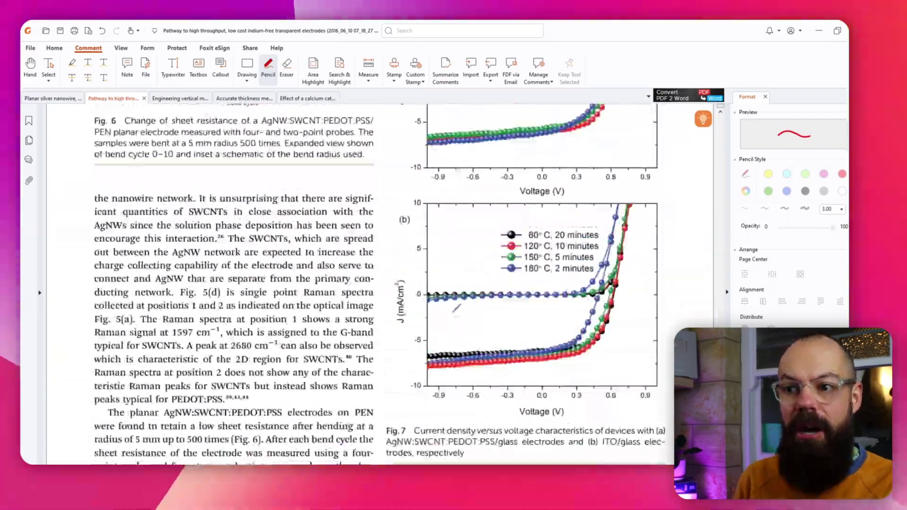
{"action": "scroll", "coordinate": [461, 305], "scroll_direction": "up", "scroll_amount": 20}
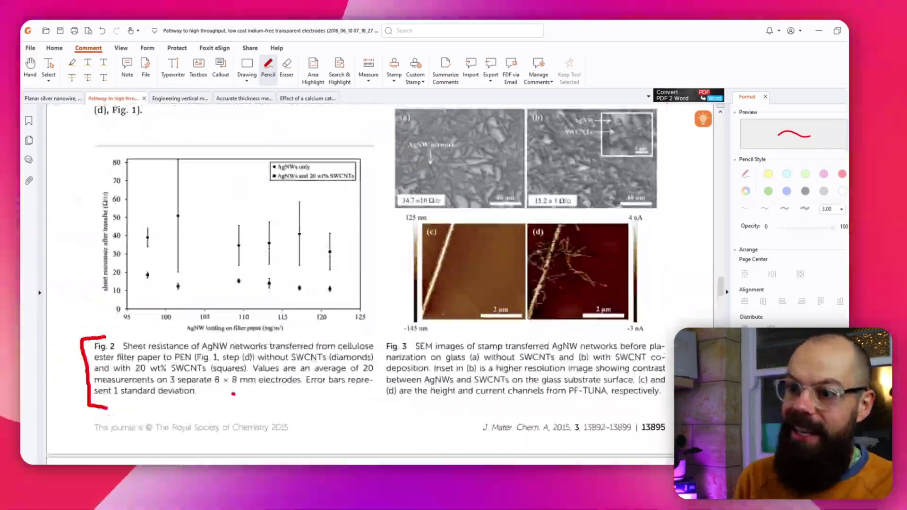
{"action": "scroll", "coordinate": [456, 300], "scroll_direction": "up", "scroll_amount": 20}
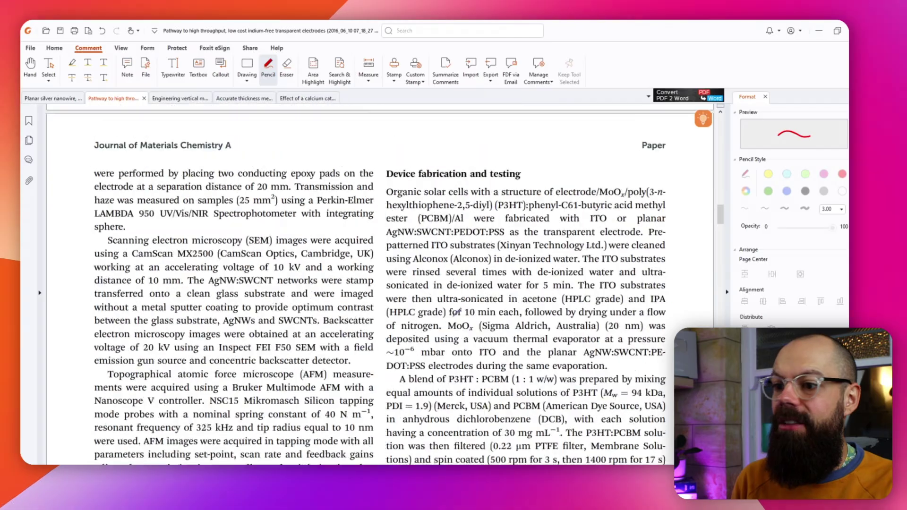
{"action": "scroll", "coordinate": [452, 312], "scroll_direction": "up", "scroll_amount": 20}
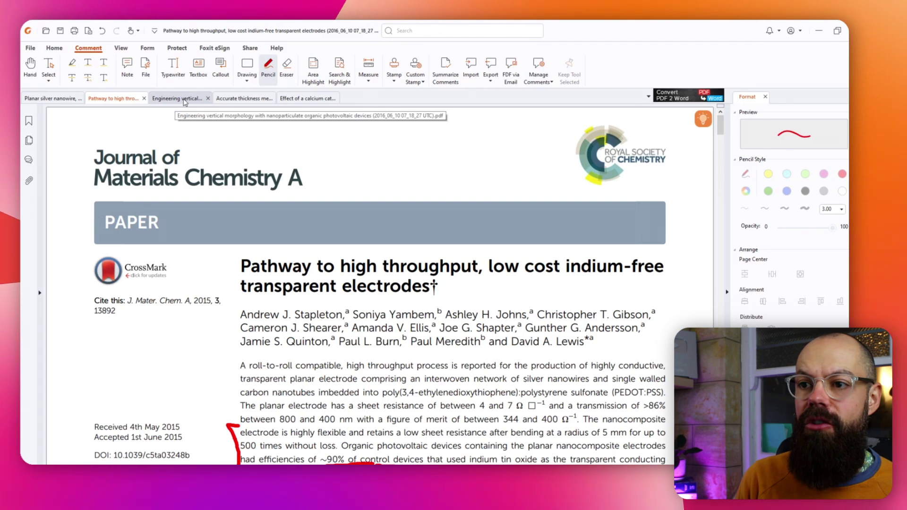
{"action": "left_click", "coordinate": [237, 99]}
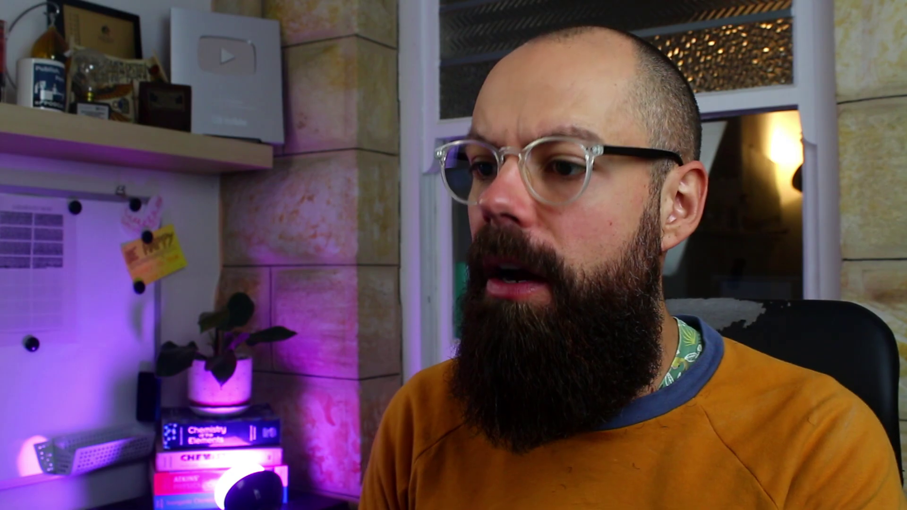
{"action": "scroll", "coordinate": [430, 337], "scroll_direction": "down", "scroll_amount": 2}
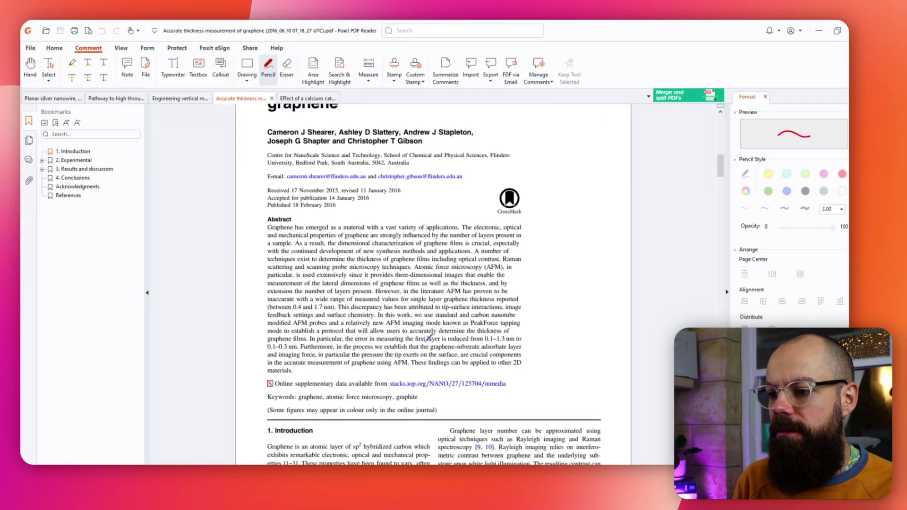
{"action": "scroll", "coordinate": [430, 337], "scroll_direction": "down", "scroll_amount": 2}
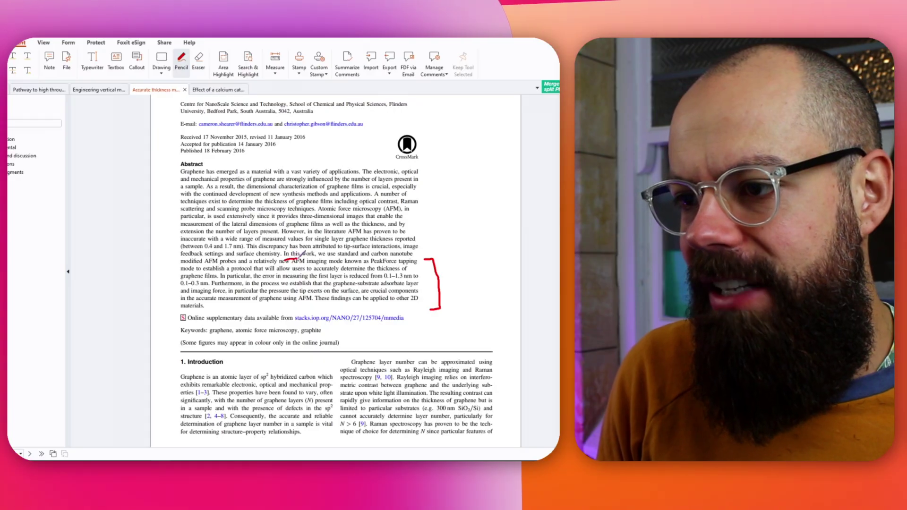
Extend the red underline under 'this work', bracket the abstract's final sentences, then reach Figure 1.
{"action": "left_click_drag", "start_coordinate": [299, 258], "coordinate": [313, 257]}
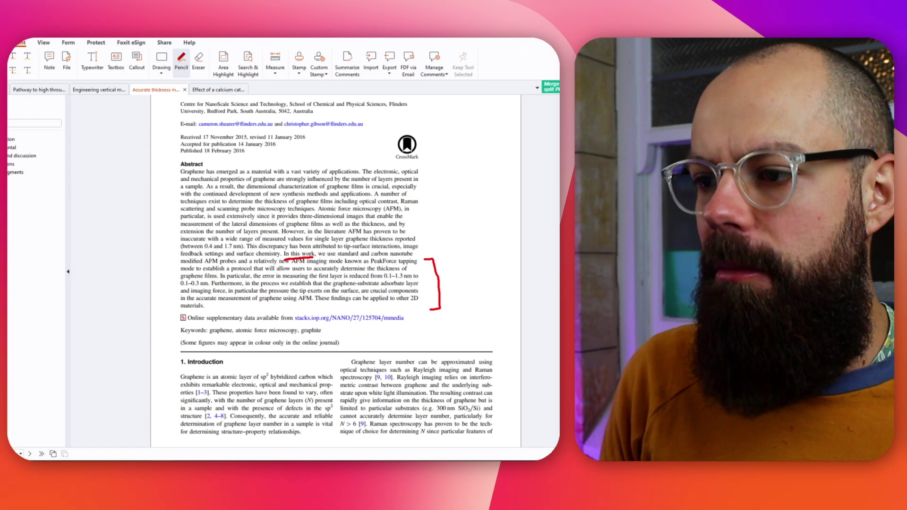
{"action": "left_click_drag", "start_coordinate": [422, 253], "coordinate": [432, 307]}
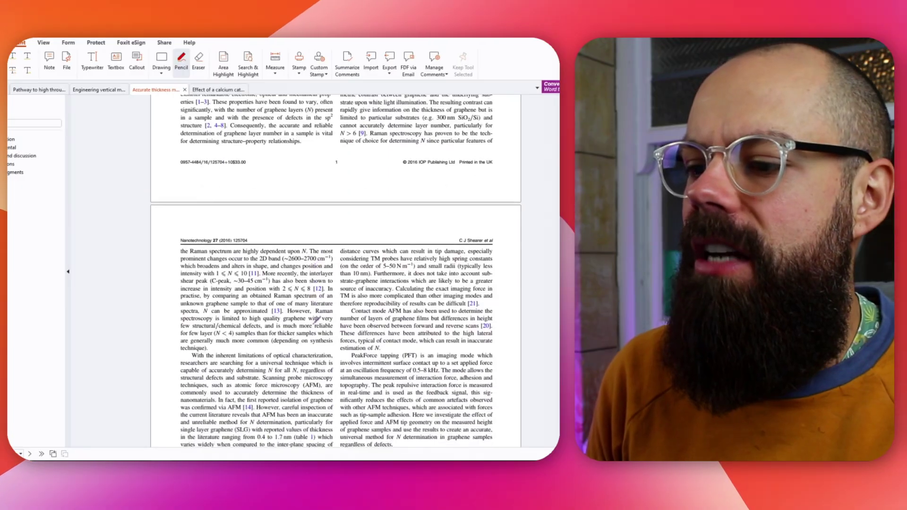
{"action": "scroll", "coordinate": [316, 321], "scroll_direction": "down", "scroll_amount": 15}
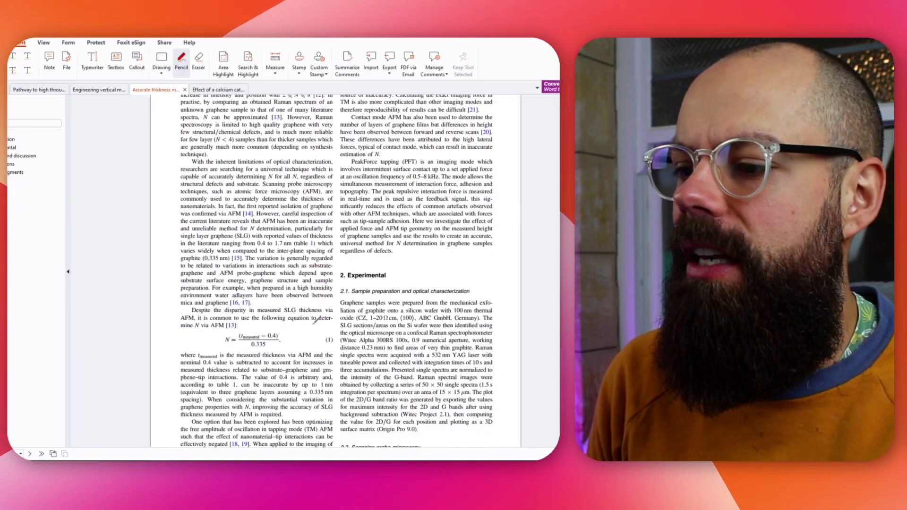
{"action": "scroll", "coordinate": [315, 321], "scroll_direction": "down", "scroll_amount": 15}
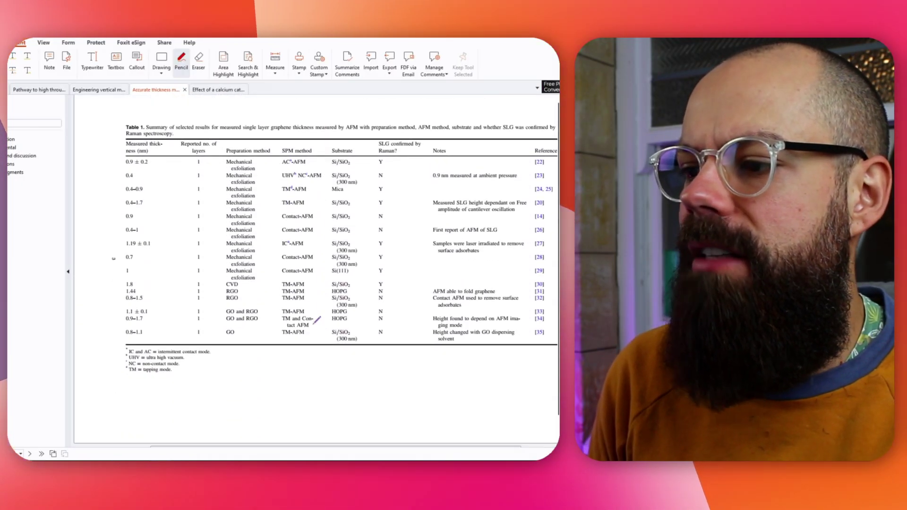
{"action": "scroll", "coordinate": [315, 321], "scroll_direction": "down", "scroll_amount": 10}
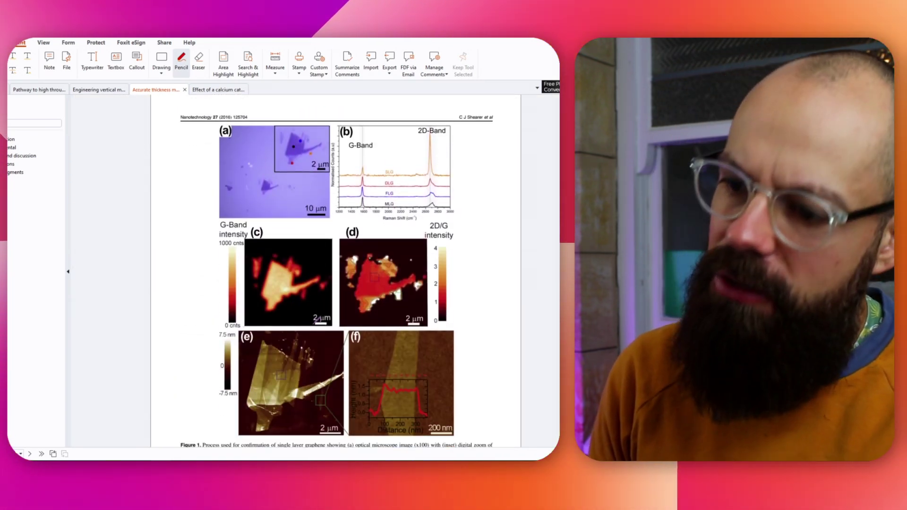
{"action": "scroll", "coordinate": [352, 289], "scroll_direction": "down", "scroll_amount": 1}
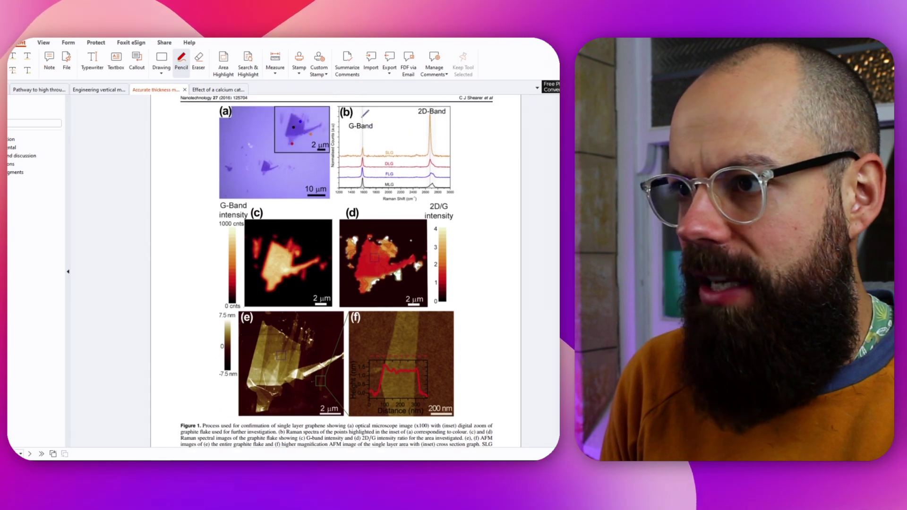
{"action": "scroll", "coordinate": [342, 232], "scroll_direction": "down", "scroll_amount": 1}
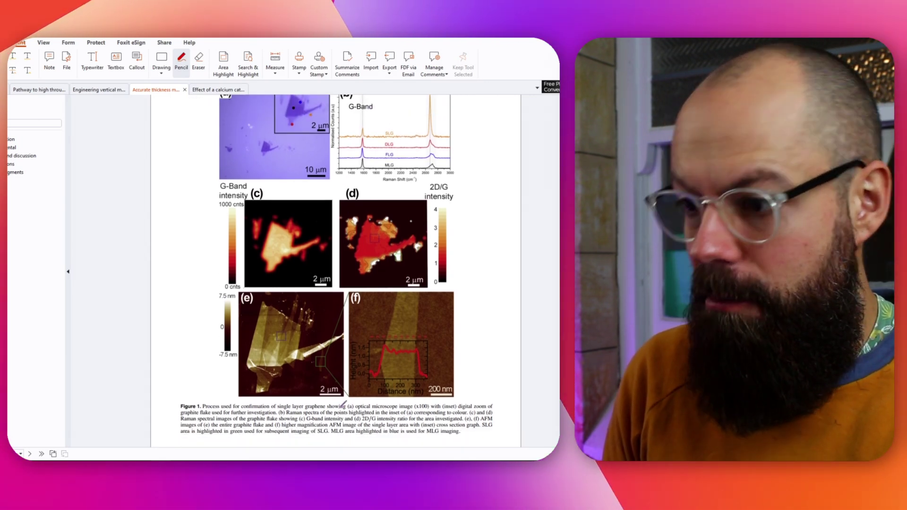
{"action": "scroll", "coordinate": [341, 403], "scroll_direction": "up", "scroll_amount": 1}
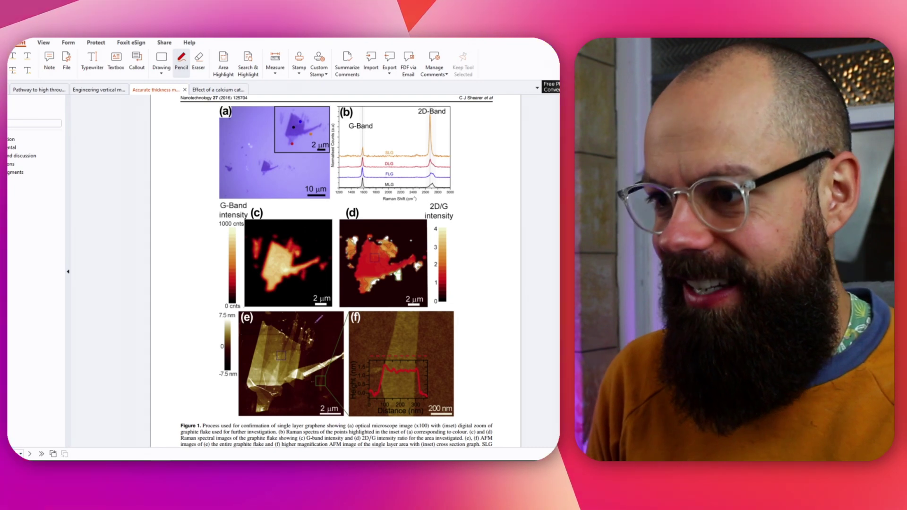
{"action": "scroll", "coordinate": [323, 356], "scroll_direction": "down", "scroll_amount": 1}
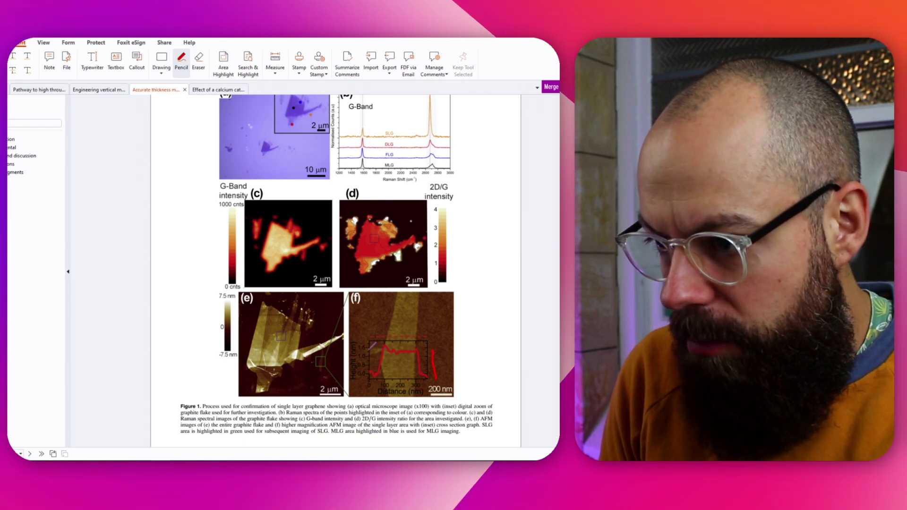
Draw a red bracket along the right side of Figure 2's peak force setpoint panels.
{"action": "scroll", "coordinate": [364, 353], "scroll_direction": "down", "scroll_amount": 6}
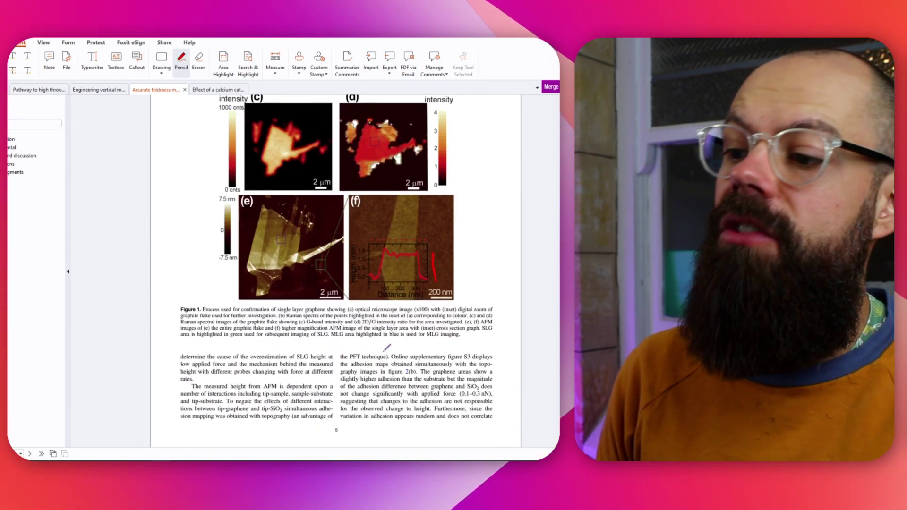
{"action": "scroll", "coordinate": [380, 347], "scroll_direction": "down", "scroll_amount": 4}
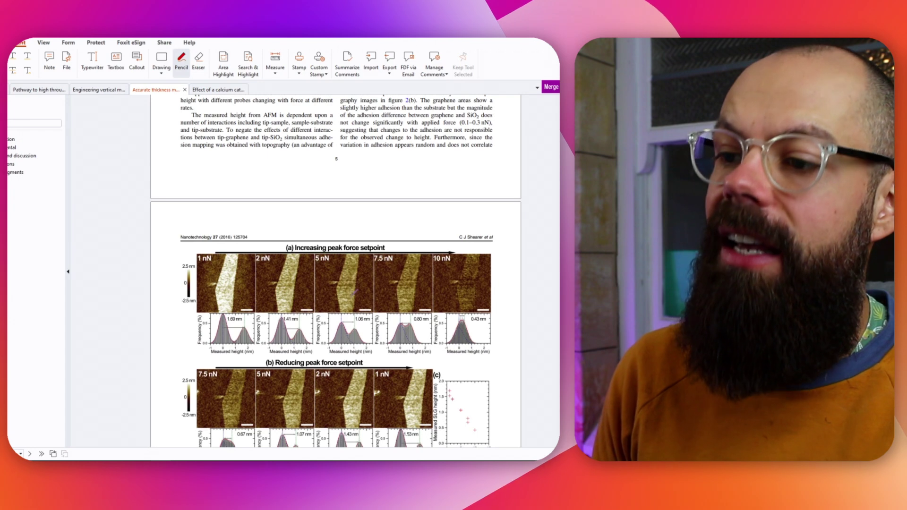
{"action": "scroll", "coordinate": [373, 240], "scroll_direction": "down", "scroll_amount": 3}
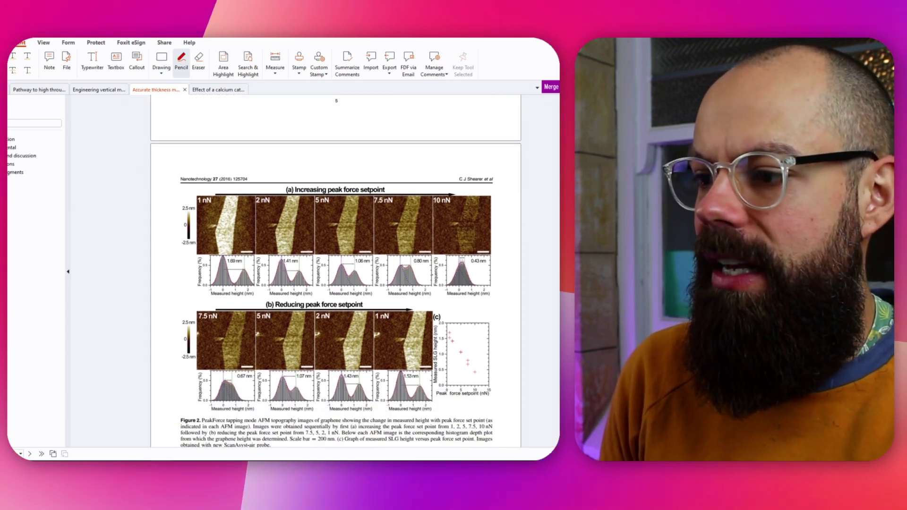
{"action": "scroll", "coordinate": [353, 344], "scroll_direction": "down", "scroll_amount": 3}
{"action": "scroll", "coordinate": [425, 236], "scroll_direction": "up", "scroll_amount": 2}
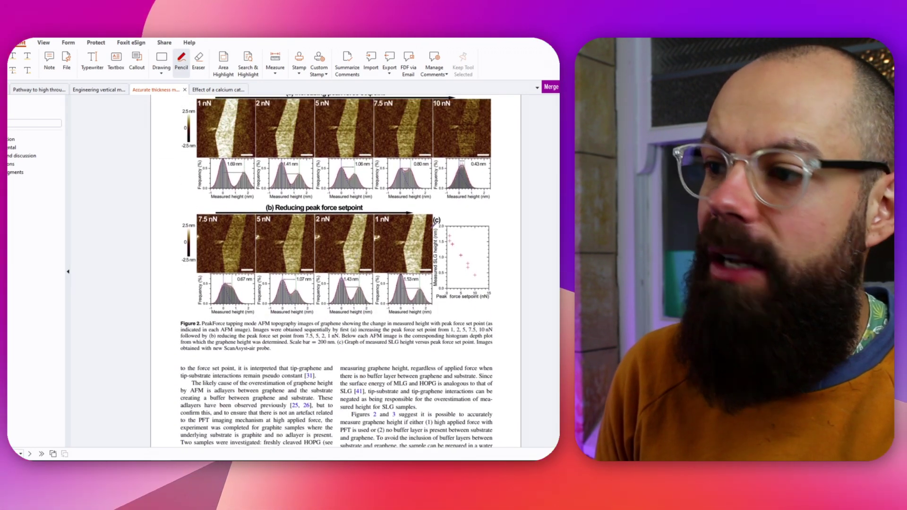
{"action": "left_click_drag", "start_coordinate": [495, 140], "coordinate": [498, 148]}
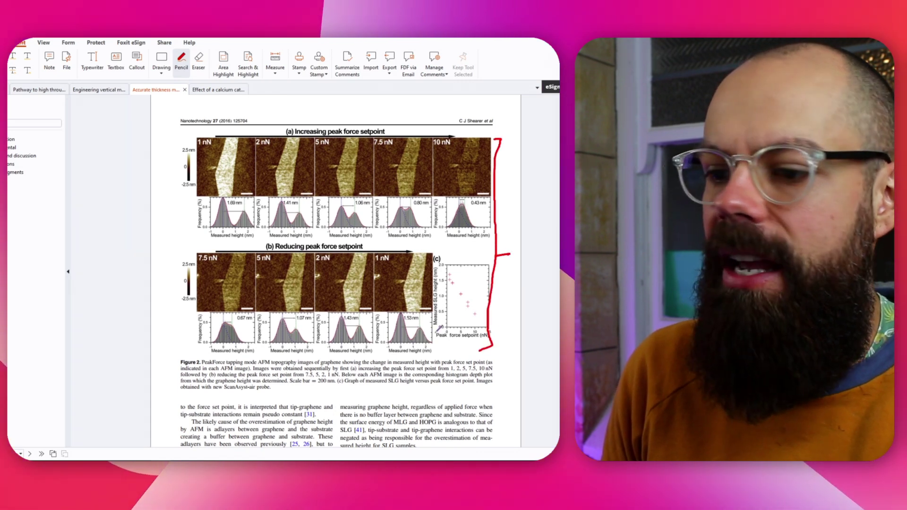
Scroll on to Figures 4 through 6.
{"action": "scroll", "coordinate": [439, 328], "scroll_direction": "down", "scroll_amount": 20}
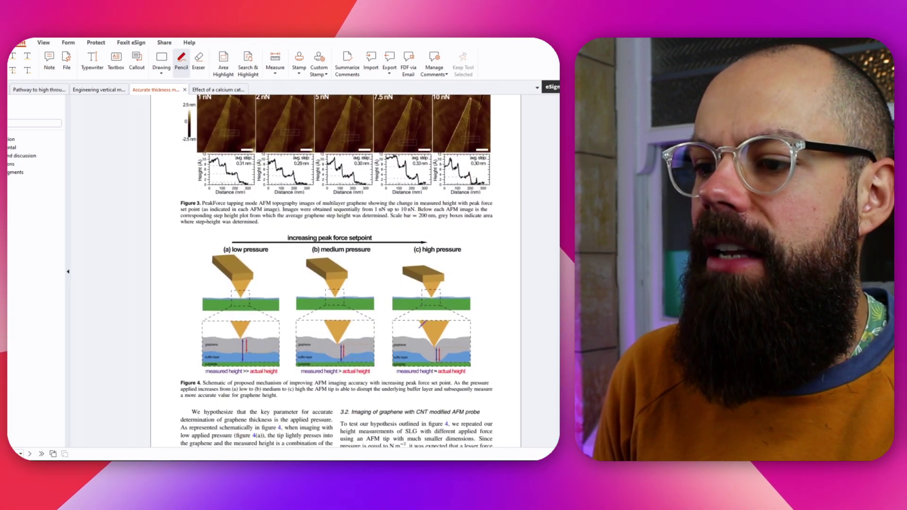
{"action": "scroll", "coordinate": [420, 326], "scroll_direction": "down", "scroll_amount": 5}
{"action": "scroll", "coordinate": [420, 326], "scroll_direction": "up", "scroll_amount": 2}
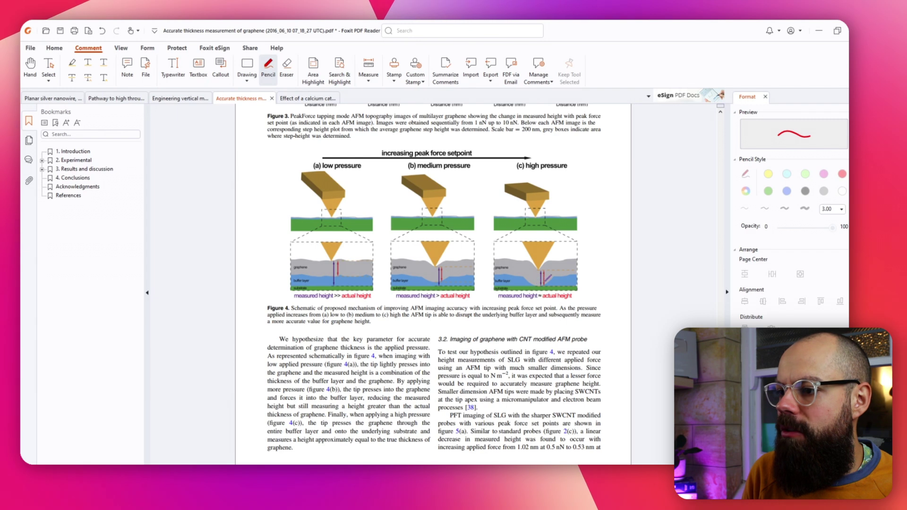
{"action": "scroll", "coordinate": [533, 282], "scroll_direction": "down", "scroll_amount": 10}
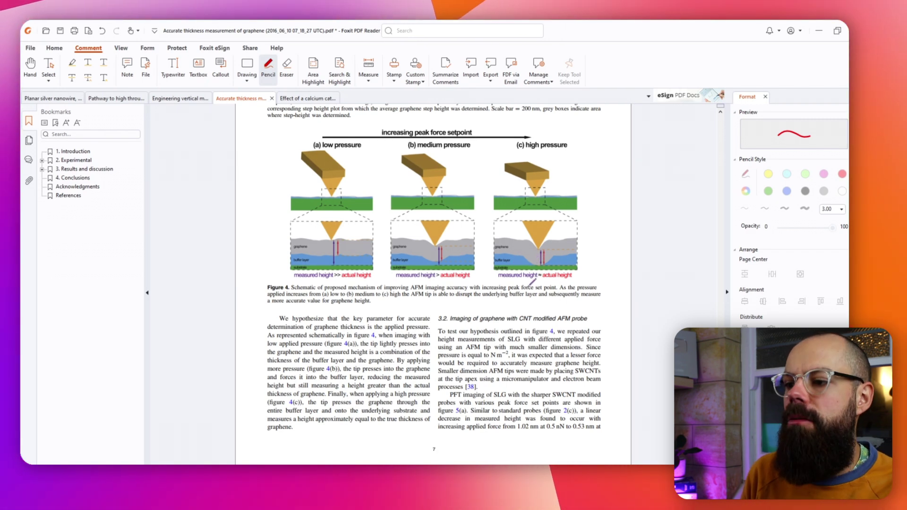
{"action": "scroll", "coordinate": [520, 295], "scroll_direction": "down", "scroll_amount": 2}
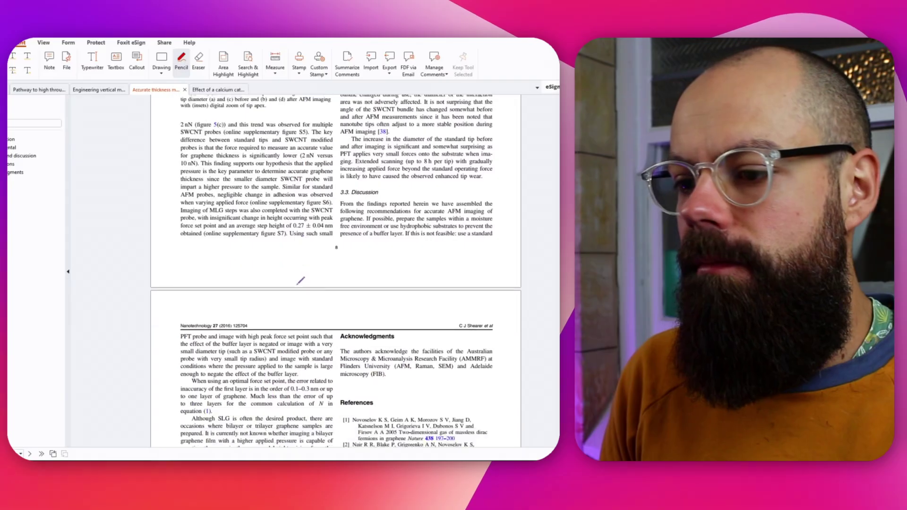
Scroll the graphene paper to the page with Figure 5's PeakForce AFM and Figure 6's SEM images.
{"action": "scroll", "coordinate": [301, 281], "scroll_direction": "down", "scroll_amount": 5}
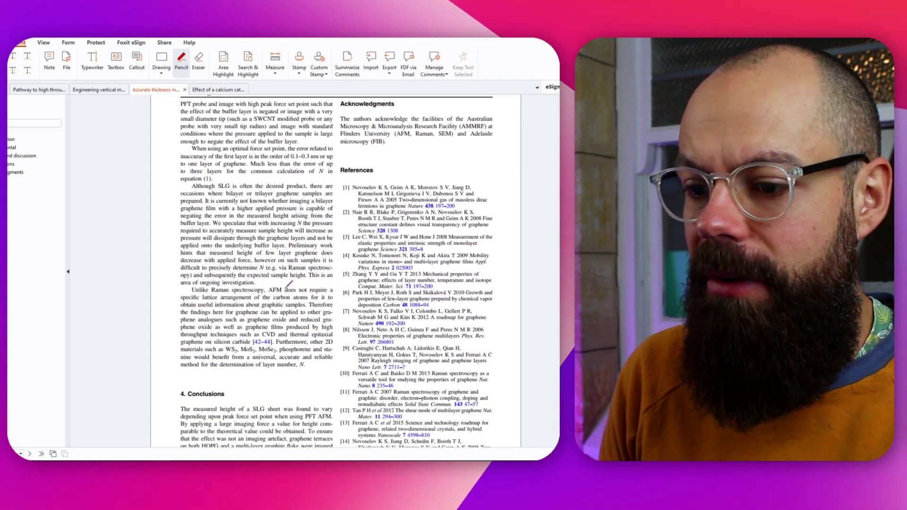
{"action": "scroll", "coordinate": [285, 284], "scroll_direction": "down", "scroll_amount": 3}
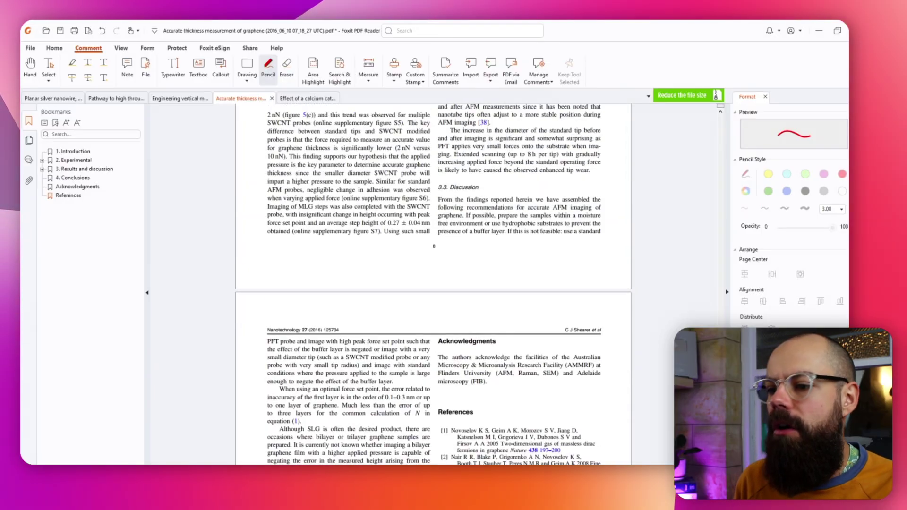
{"action": "scroll", "coordinate": [440, 231], "scroll_direction": "down", "scroll_amount": 5}
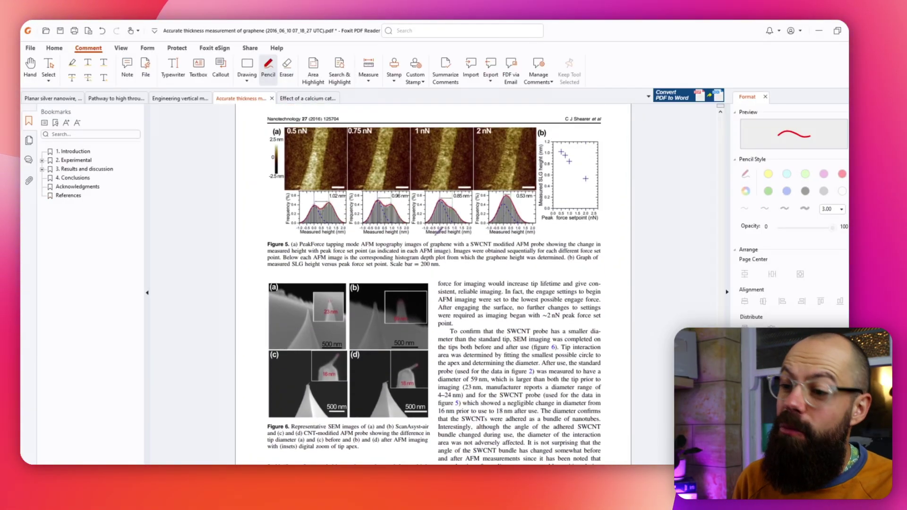
{"action": "scroll", "coordinate": [434, 237], "scroll_direction": "up", "scroll_amount": 4}
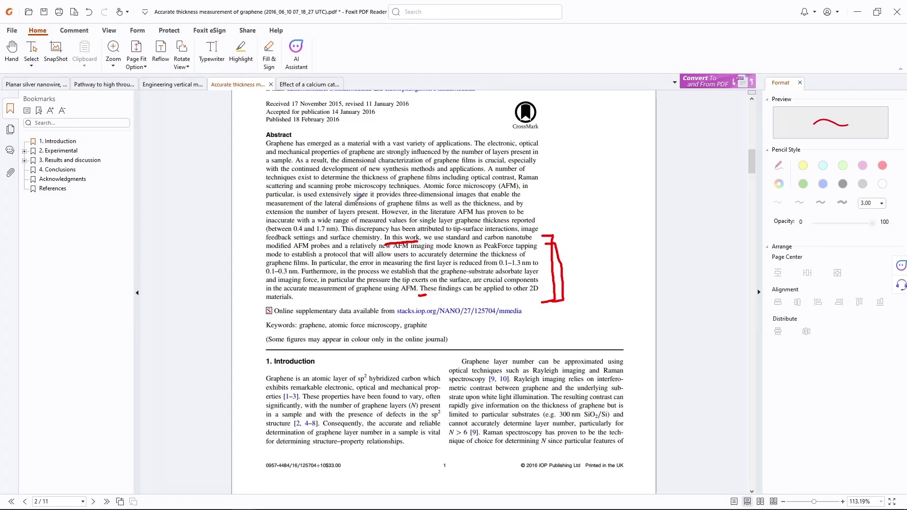
Scroll to page 2, showing the PeakForce tapping introduction paragraph and the 2. Experimental heading.
{"action": "scroll", "coordinate": [359, 197], "scroll_direction": "down", "scroll_amount": 10}
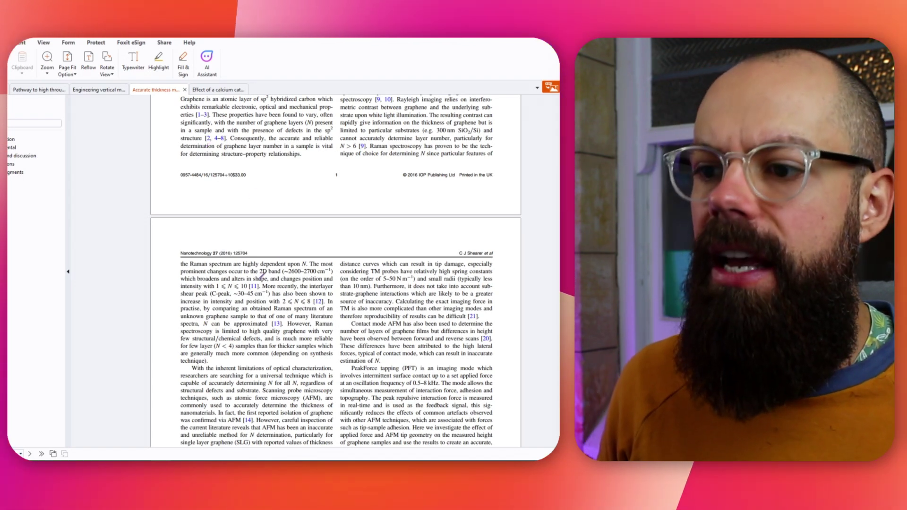
{"action": "scroll", "coordinate": [299, 275], "scroll_direction": "down", "scroll_amount": 3}
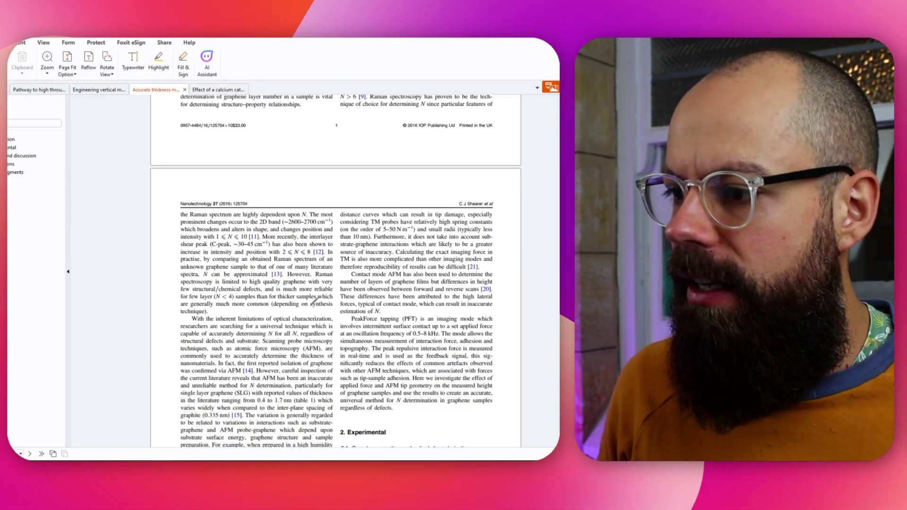